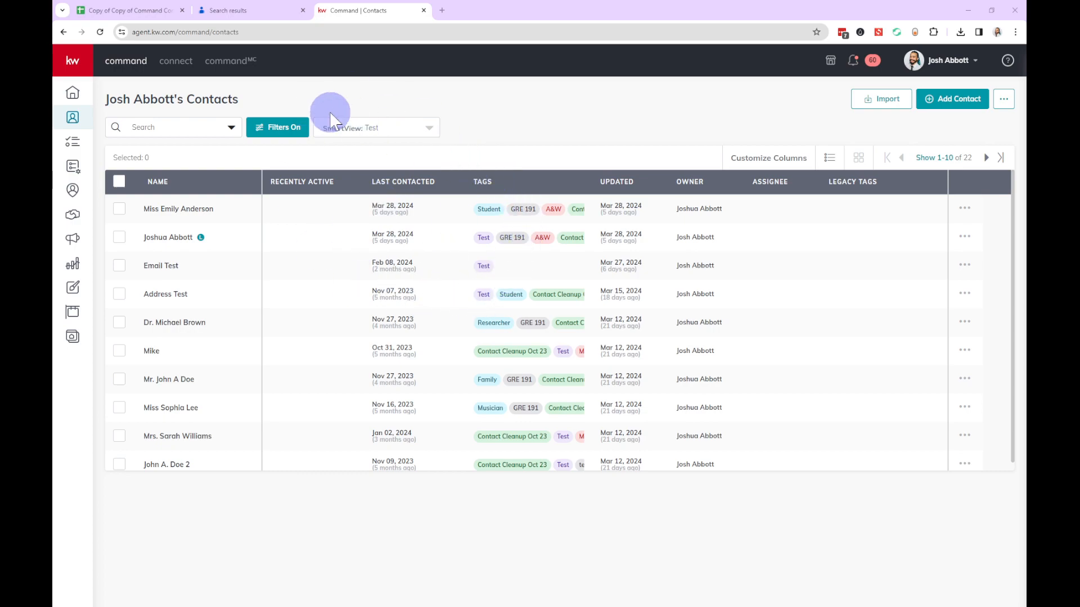
Open the contact import window and review the template download option and import rules.
click(68, 63)
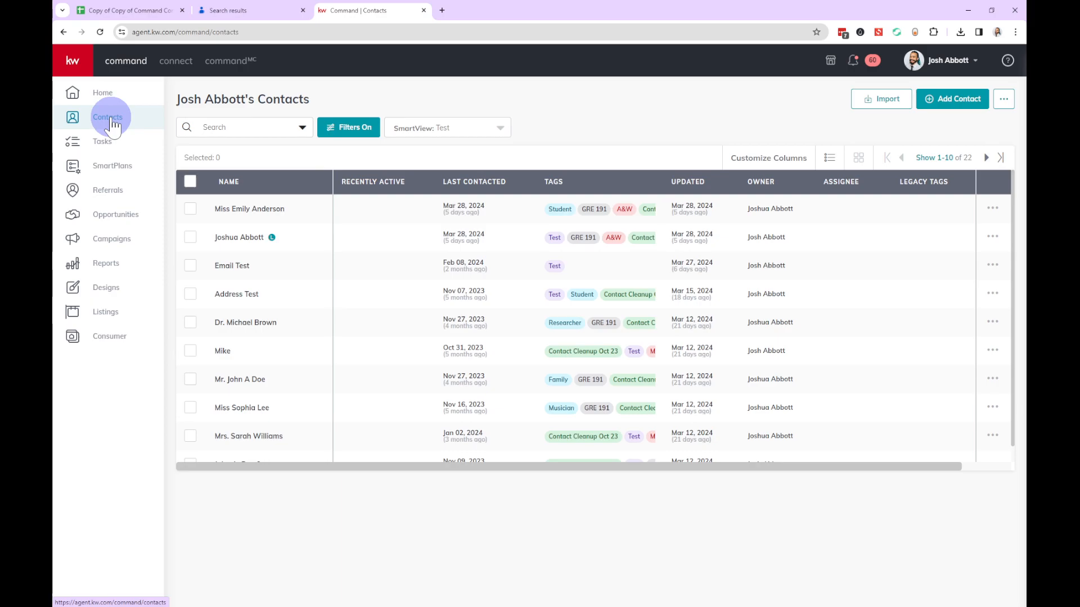
click(72, 61)
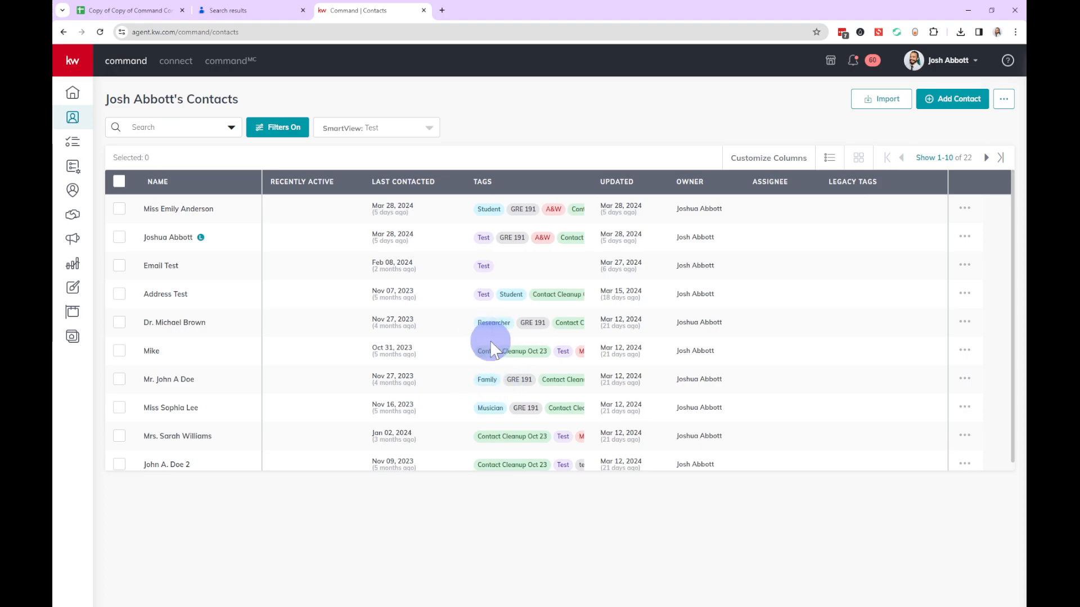
click(882, 103)
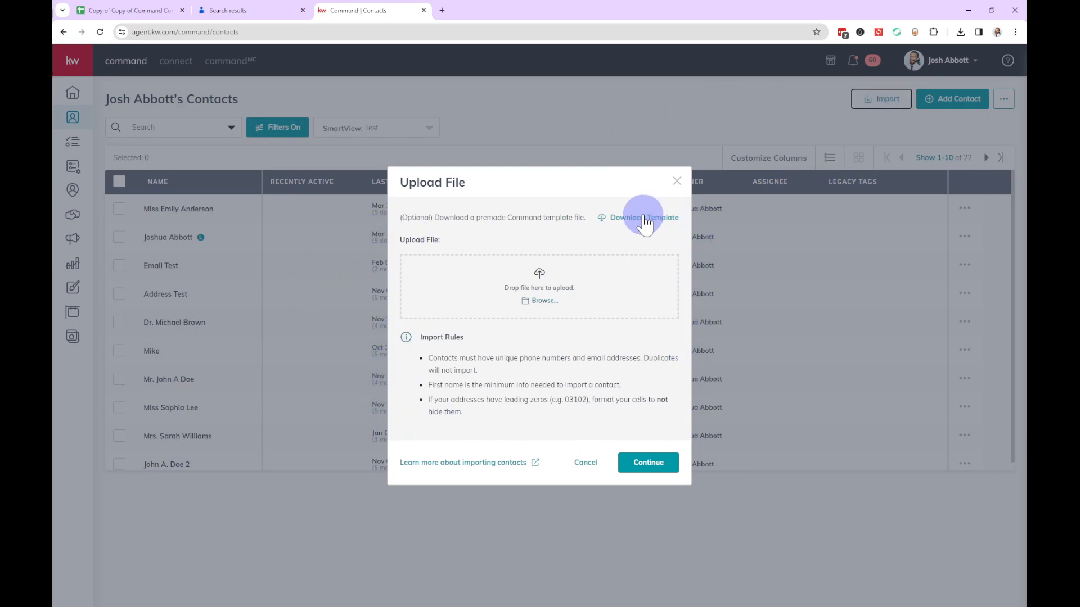
click(671, 431)
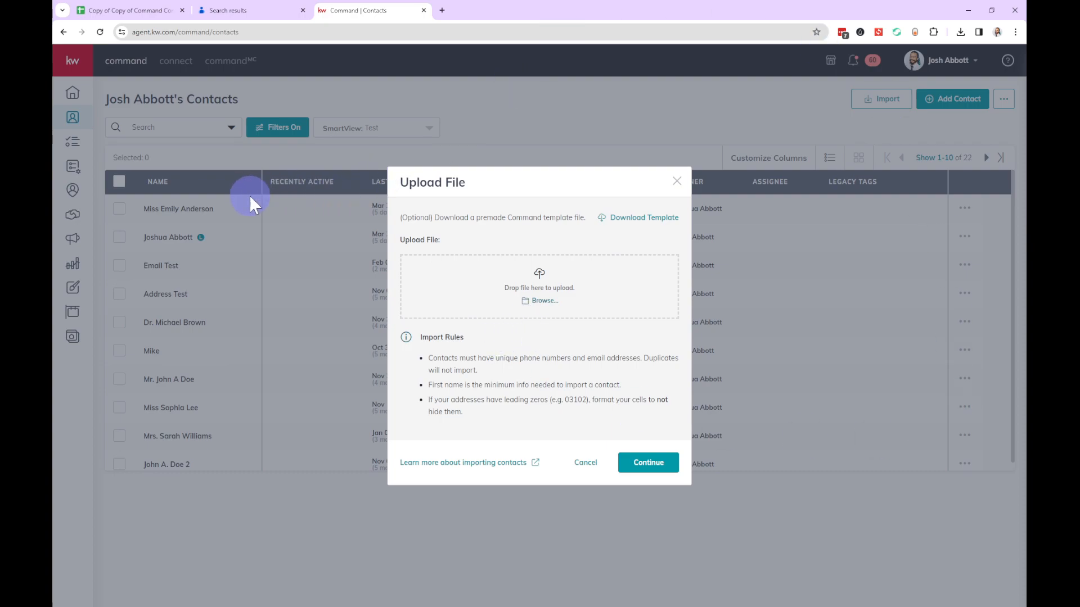
Switch to the Command Contact Template in Google Sheets and examine its name, phone, email, address, city and state columns.
click(110, 10)
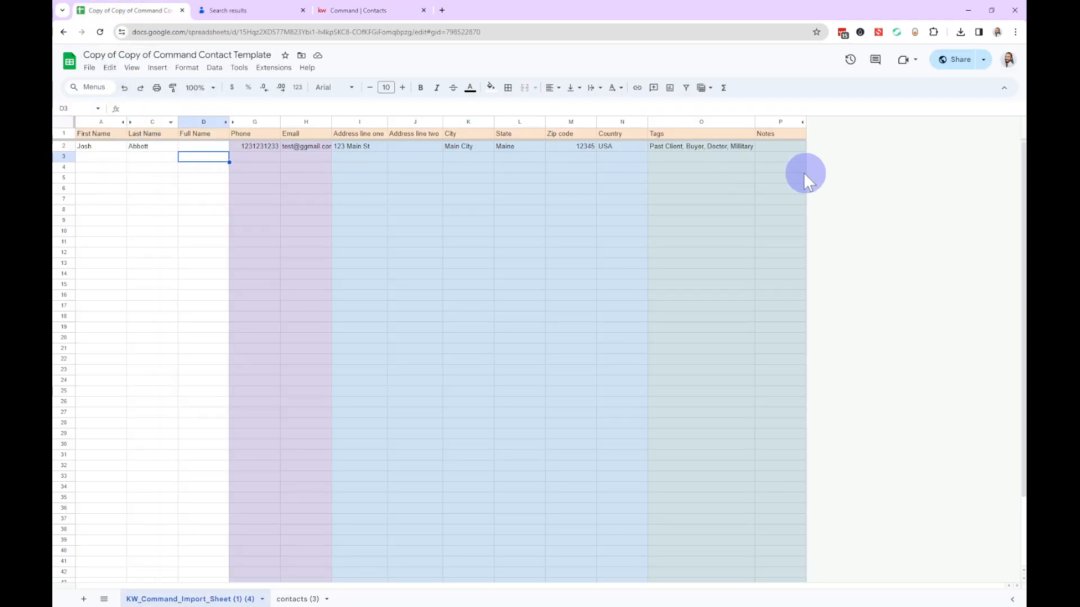
click(104, 158)
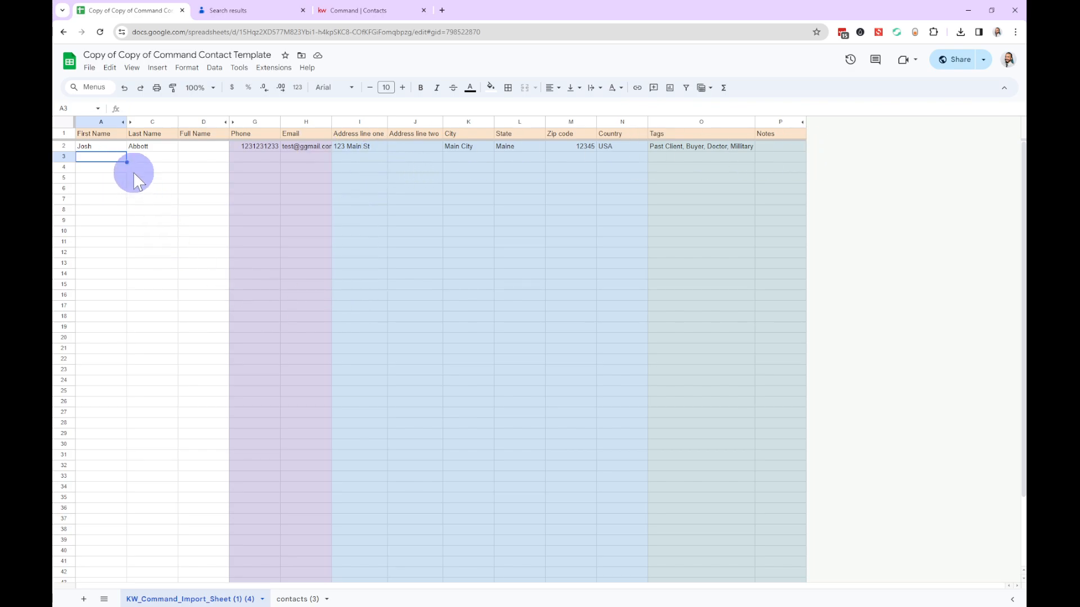
click(99, 120)
click(151, 117)
click(257, 120)
click(306, 121)
click(360, 120)
click(467, 121)
click(523, 120)
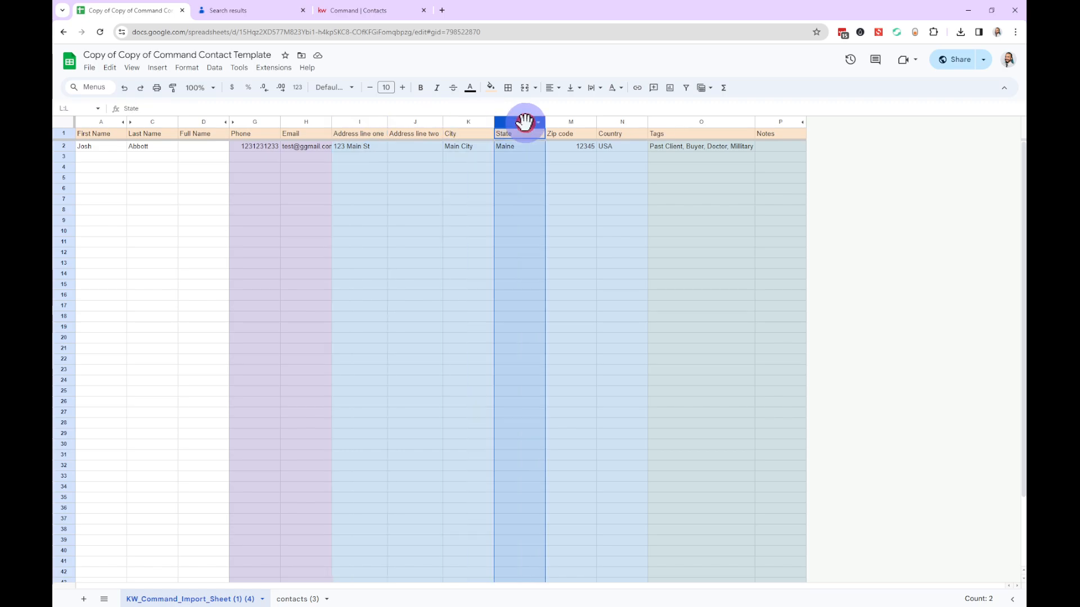
click(521, 201)
click(90, 153)
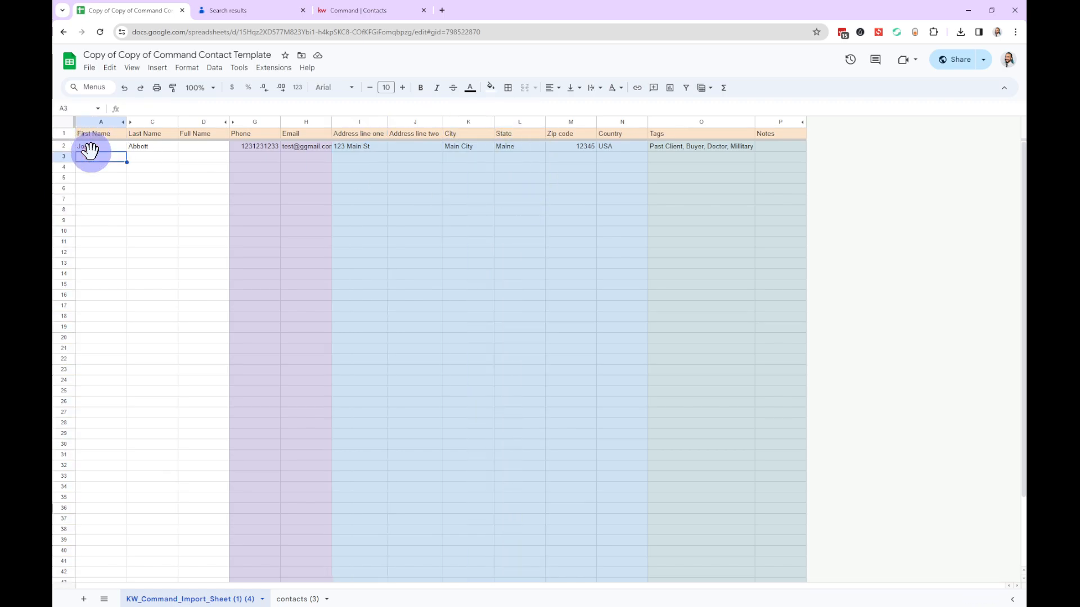
Compare the Full Name column with First Name and Last Name, and delete the Full Name column from the import sheet.
click(209, 119)
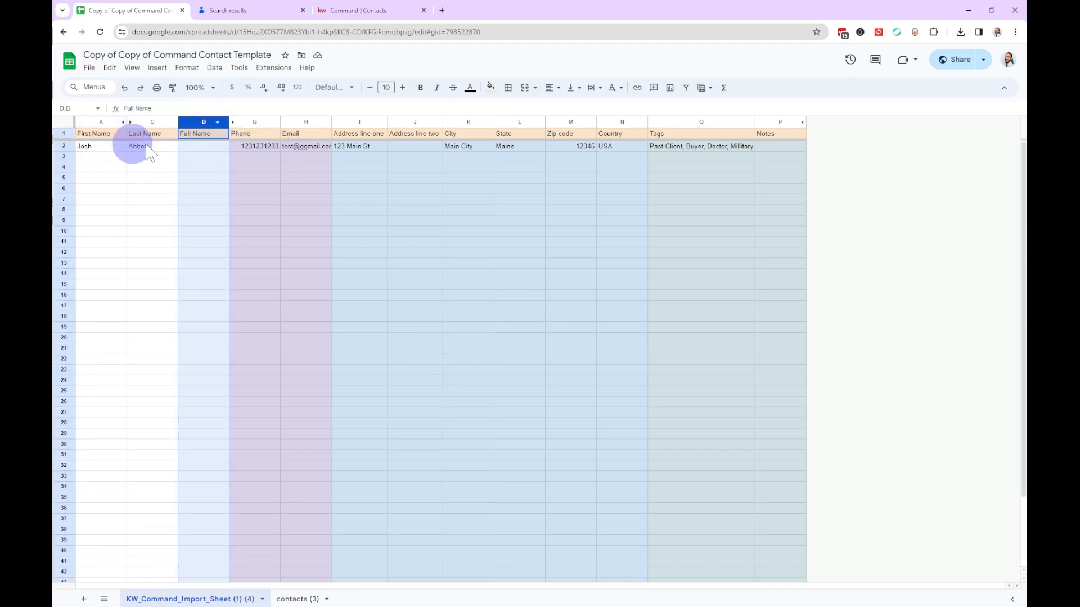
click(198, 146)
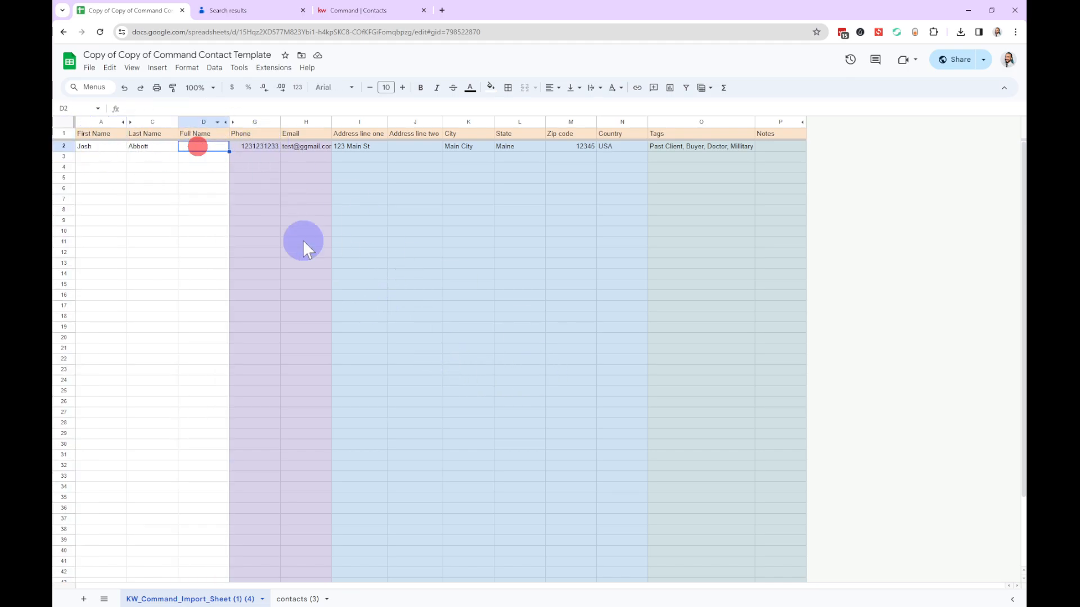
click(93, 149)
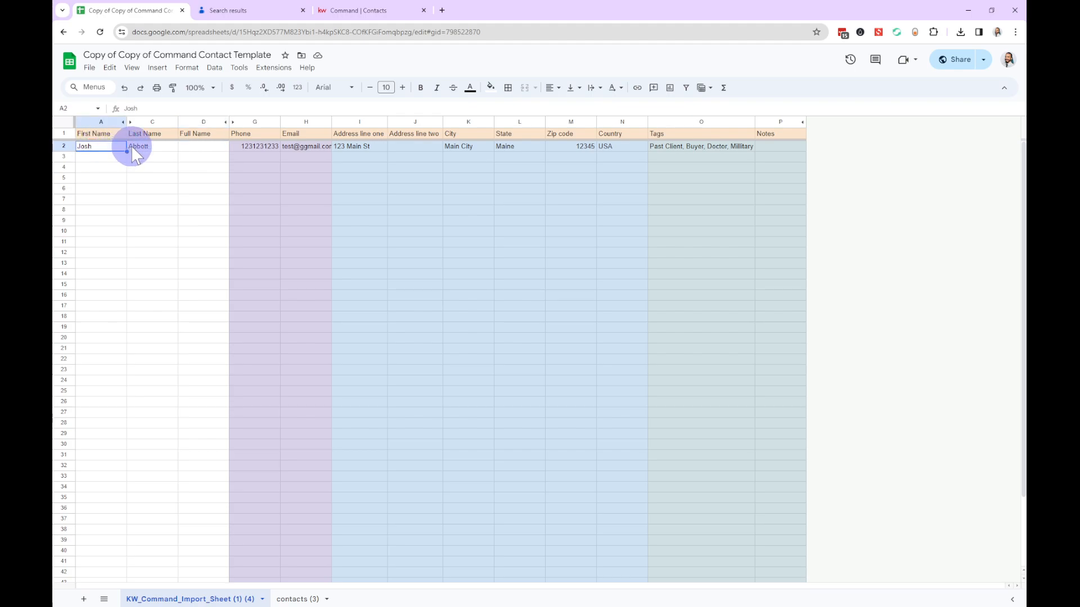
click(136, 148)
click(200, 122)
right_click(200, 122)
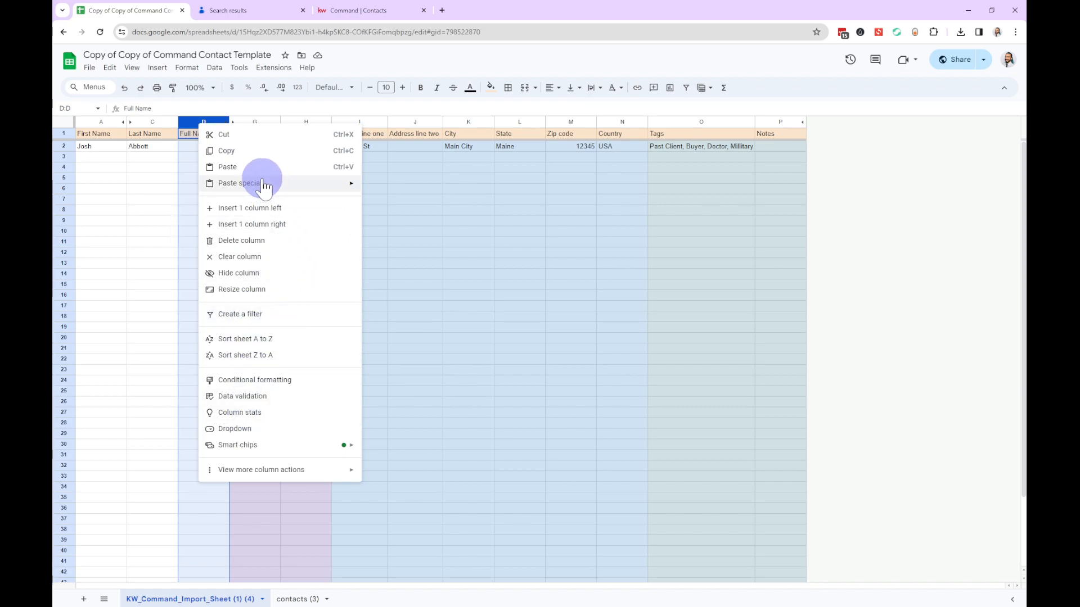
click(264, 241)
drag(211, 120, 217, 209)
drag(371, 253, 383, 262)
click(518, 305)
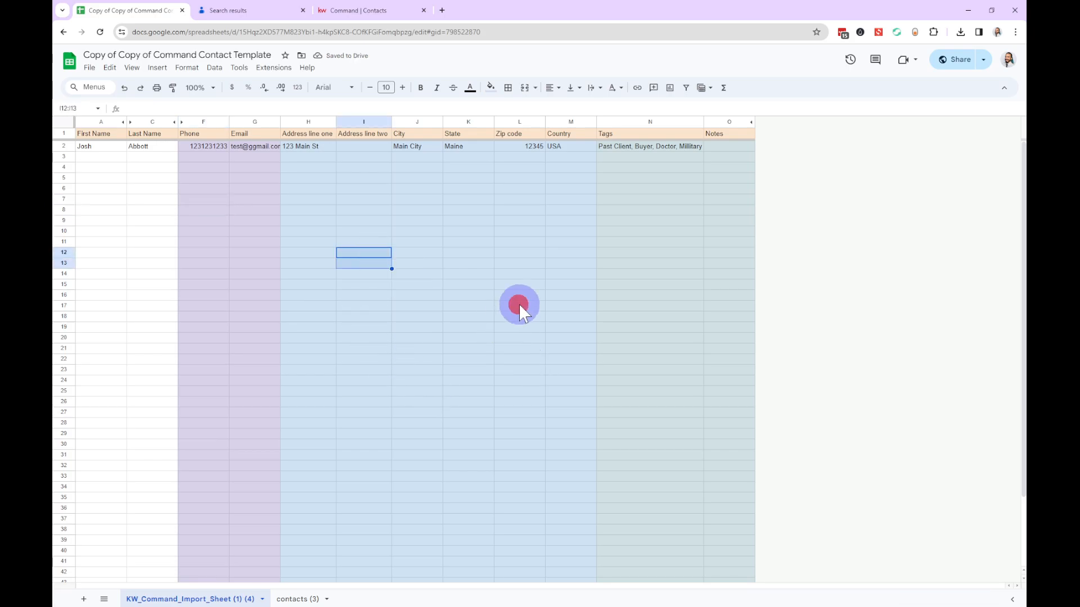
Examine the sample contact in row 2 of the import sheet, from First Name across to Tags and Notes.
click(714, 287)
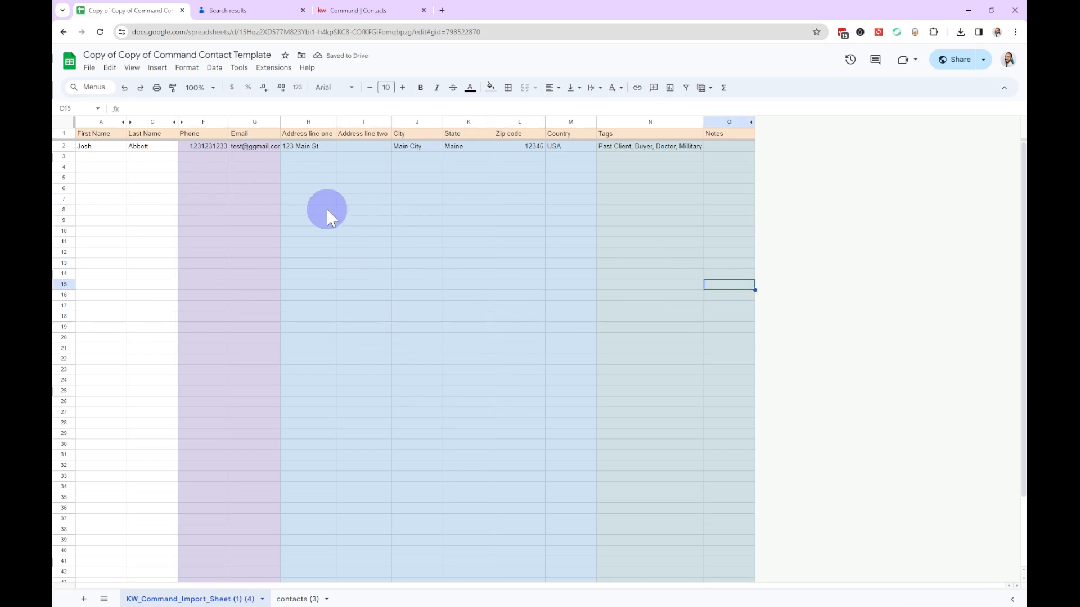
click(710, 146)
click(697, 144)
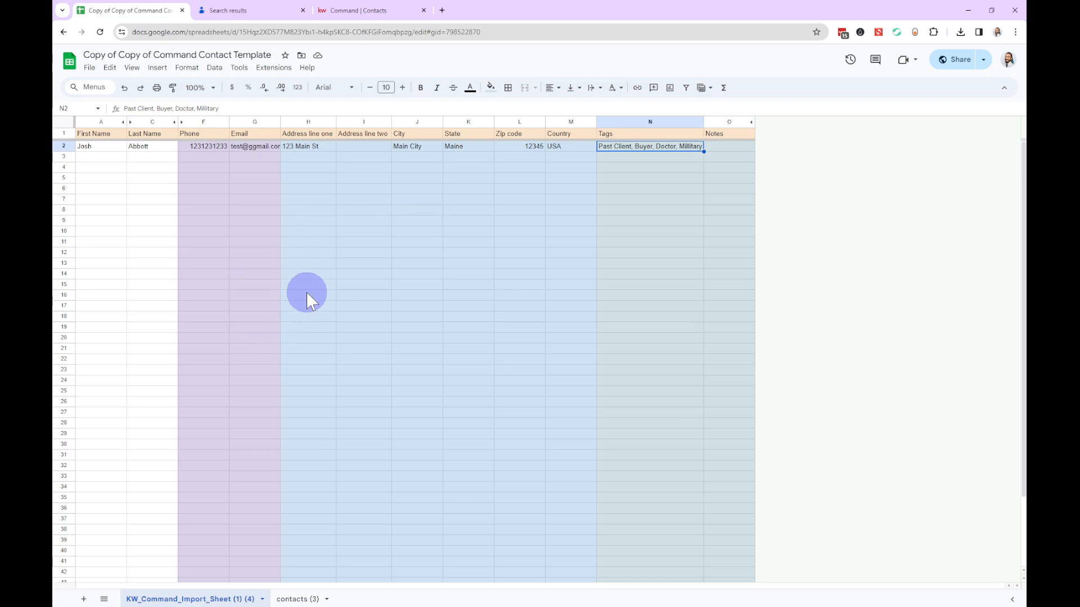
click(90, 145)
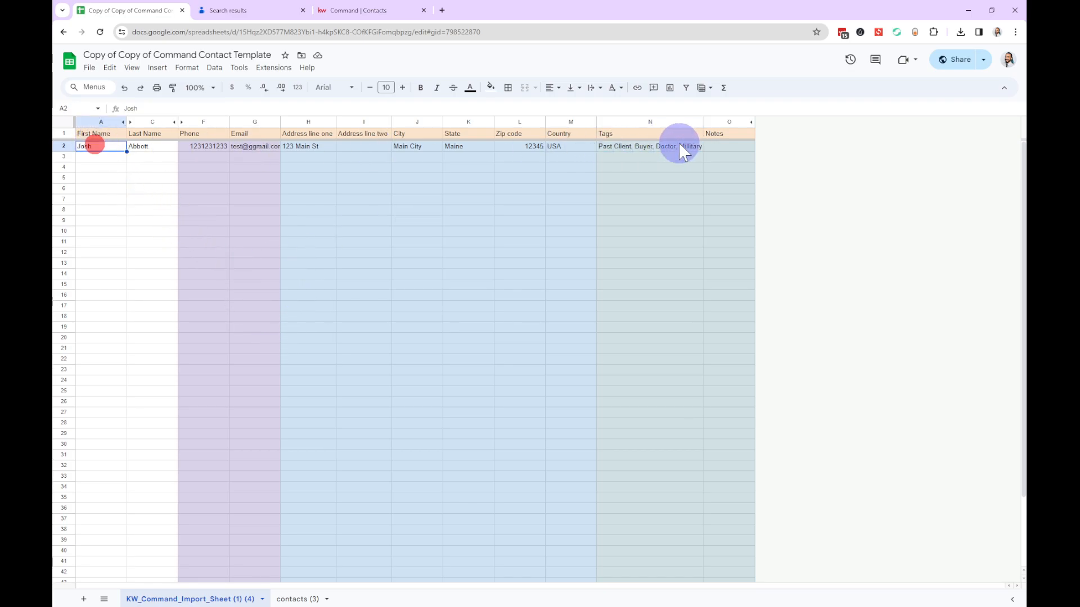
click(705, 148)
key(Left)
click(511, 287)
click(93, 147)
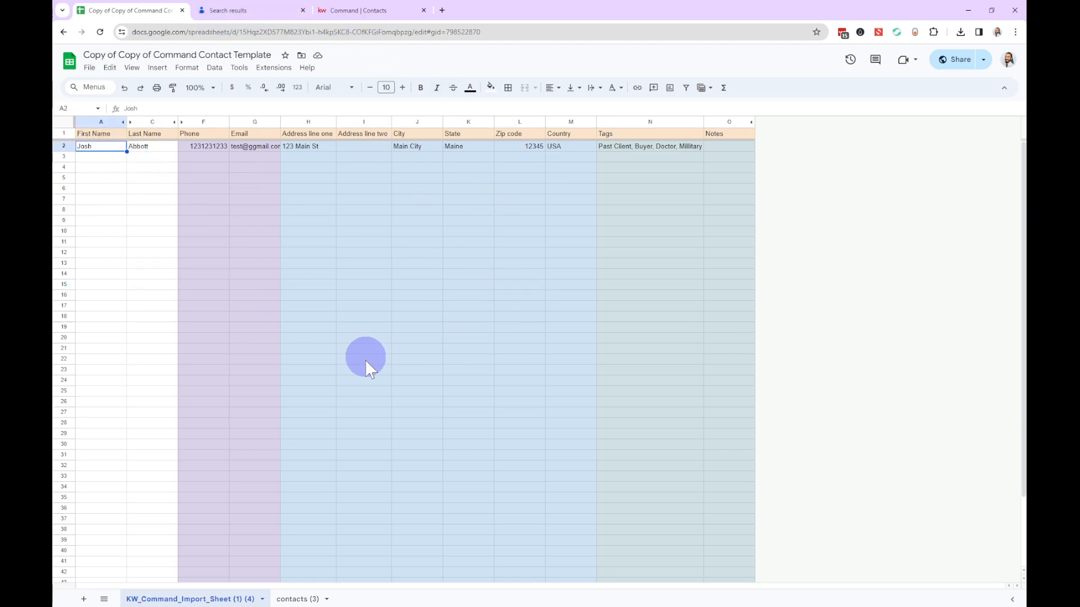
Switch to Google Contacts and export all contacts in the test search results as Google CSV.
click(254, 12)
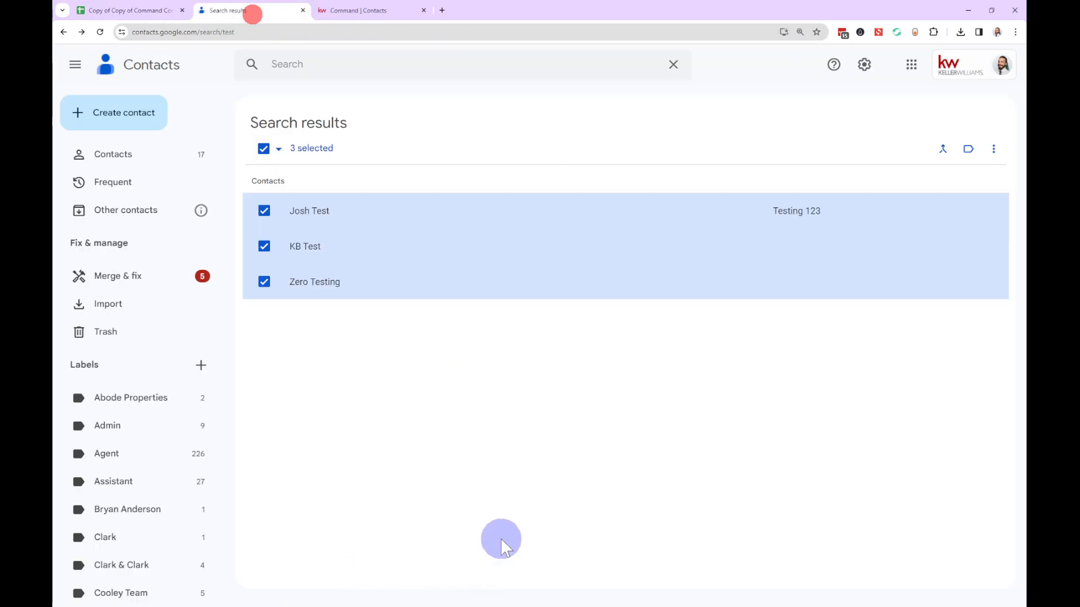
click(264, 149)
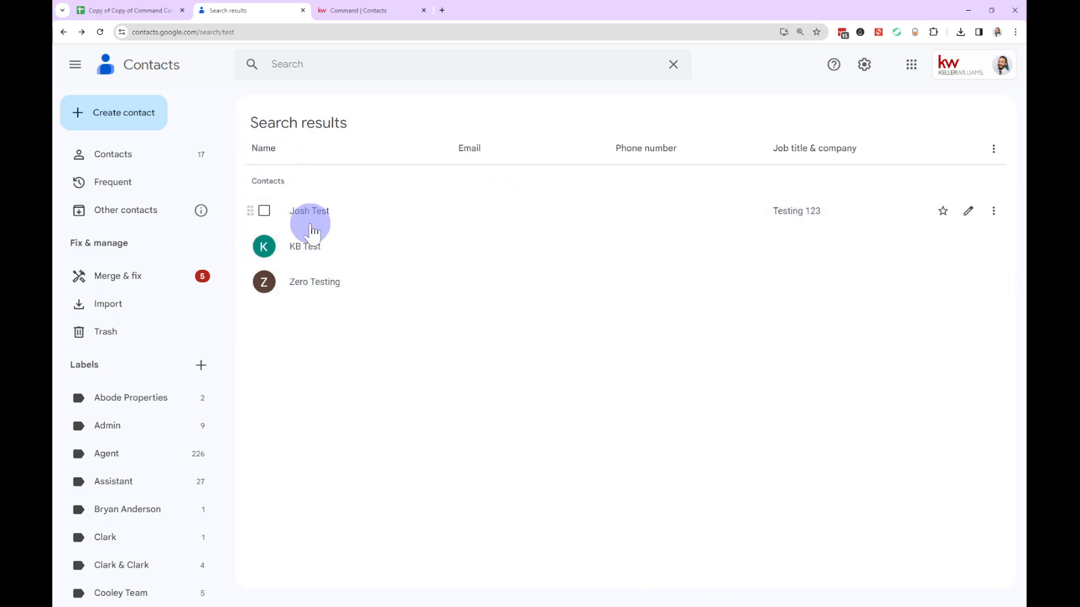
click(264, 211)
click(264, 247)
click(264, 282)
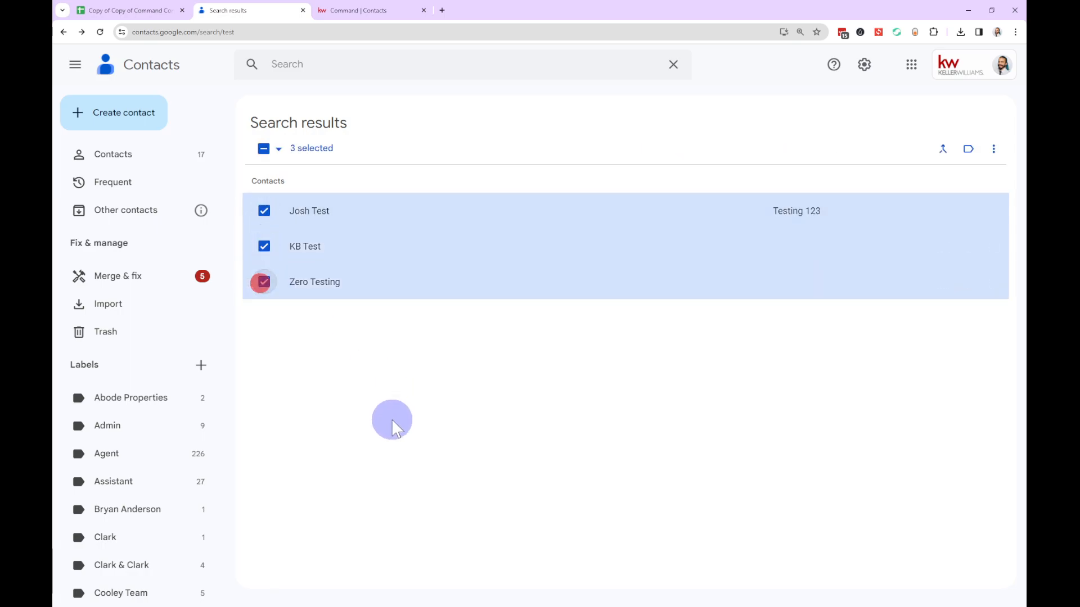
click(264, 281)
click(278, 149)
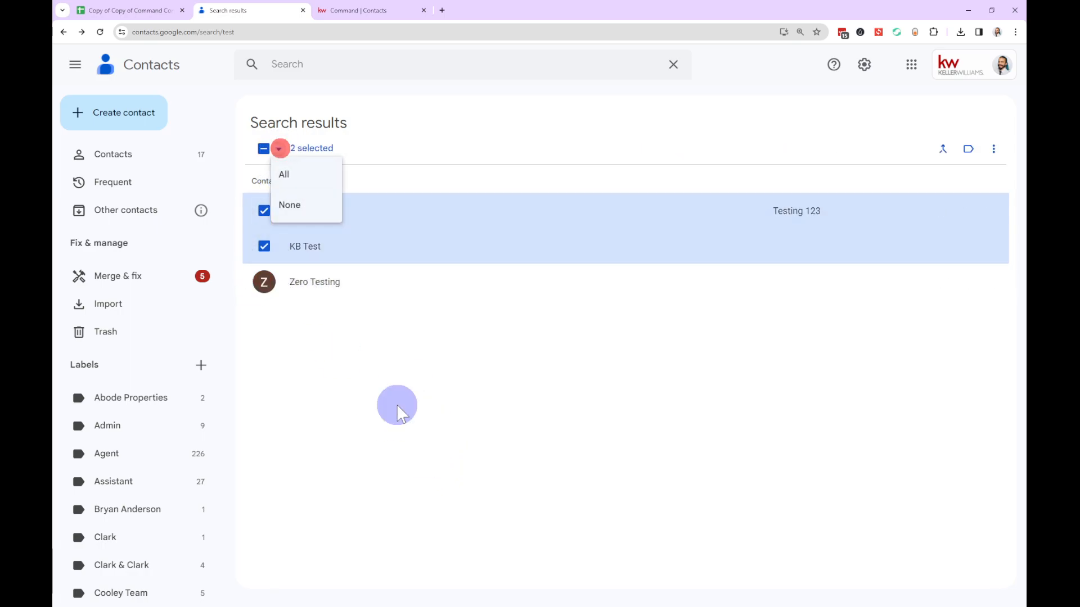
click(307, 175)
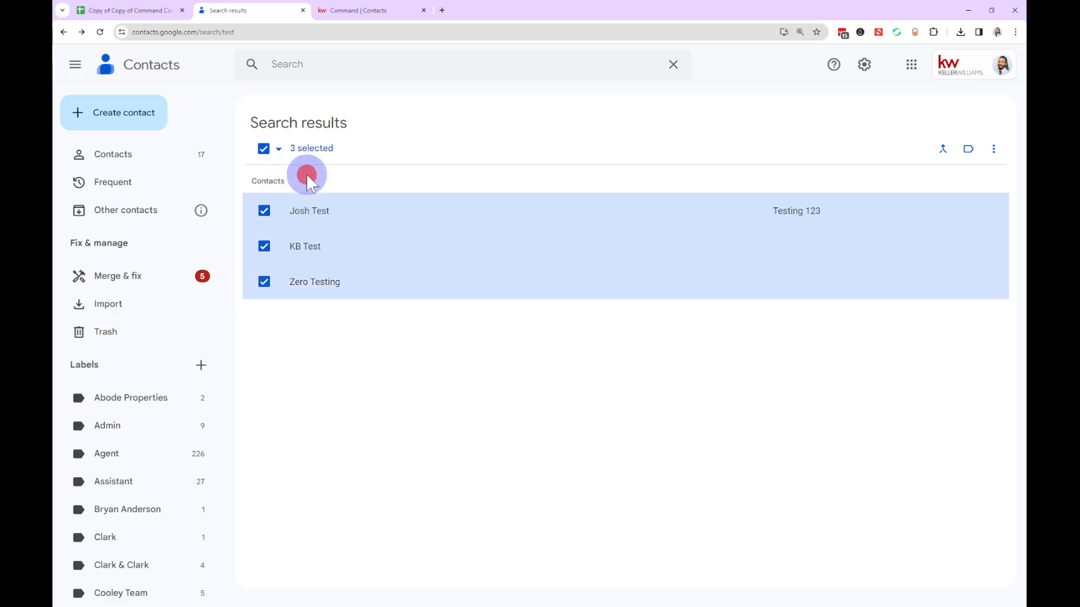
click(994, 150)
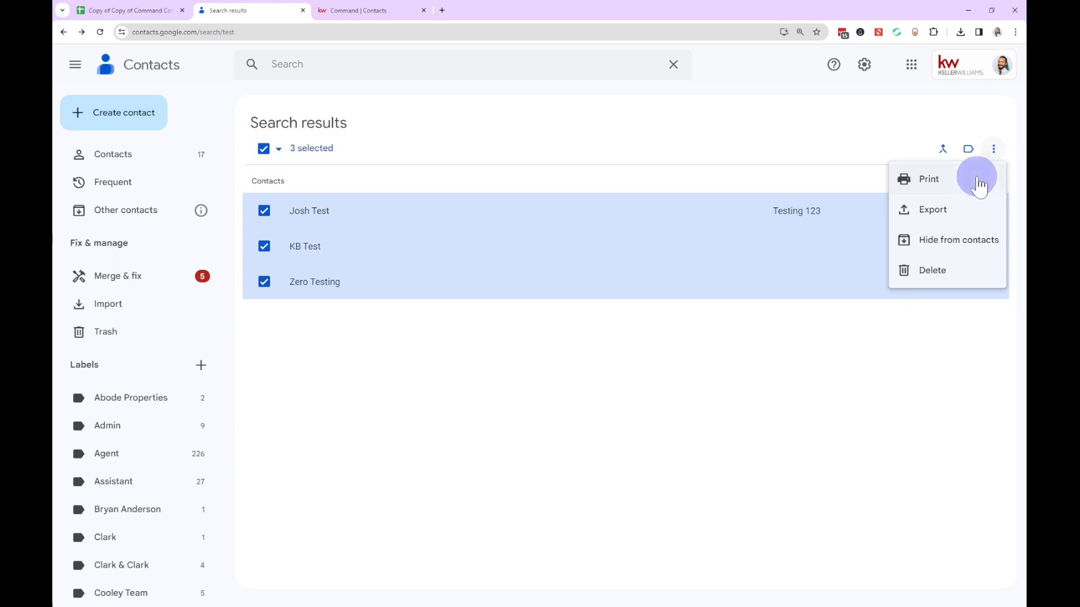
click(930, 211)
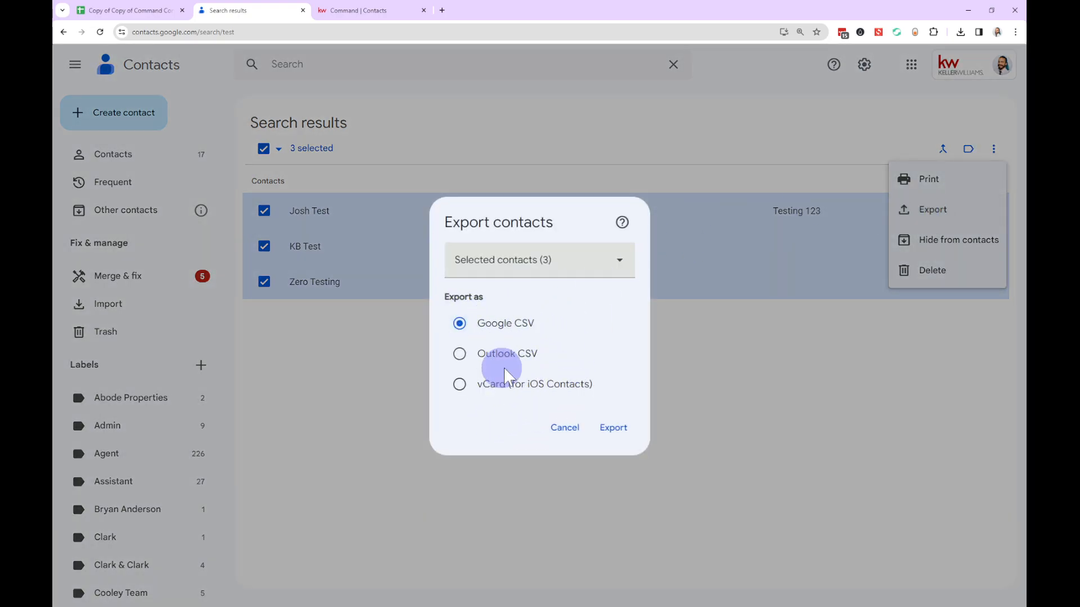
click(614, 428)
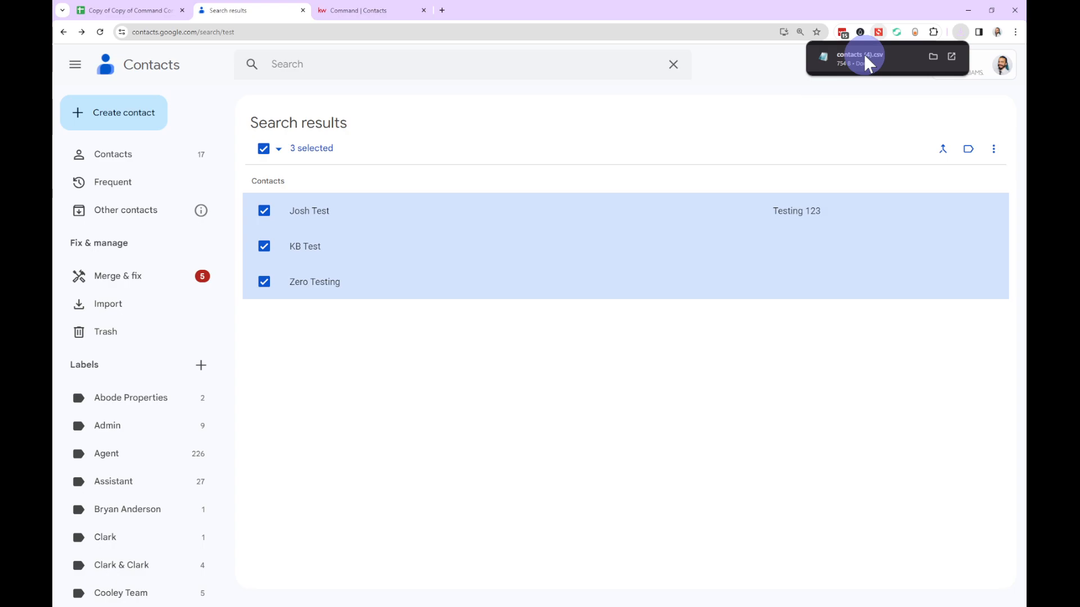
Return to the Google Sheets template and copy the names in A2:A4 of the contacts (3) sheet.
click(130, 11)
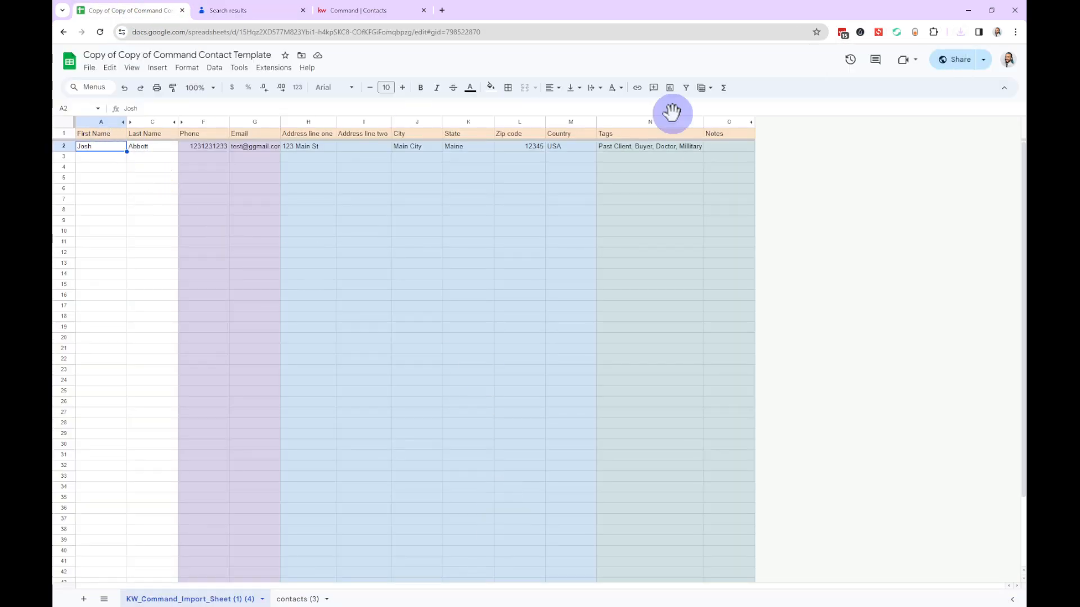
click(89, 200)
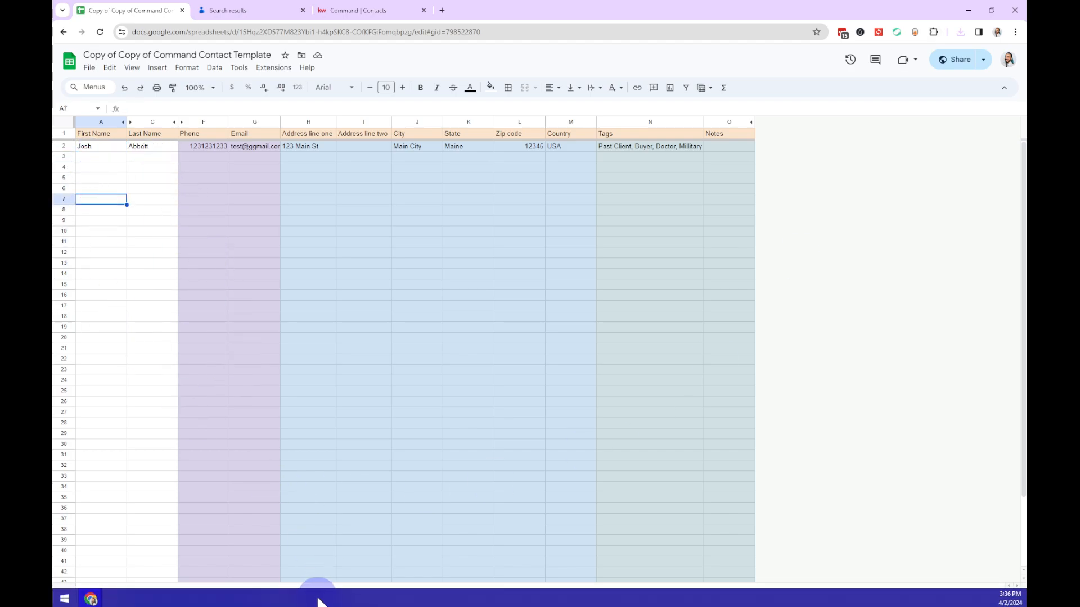
click(347, 411)
click(298, 598)
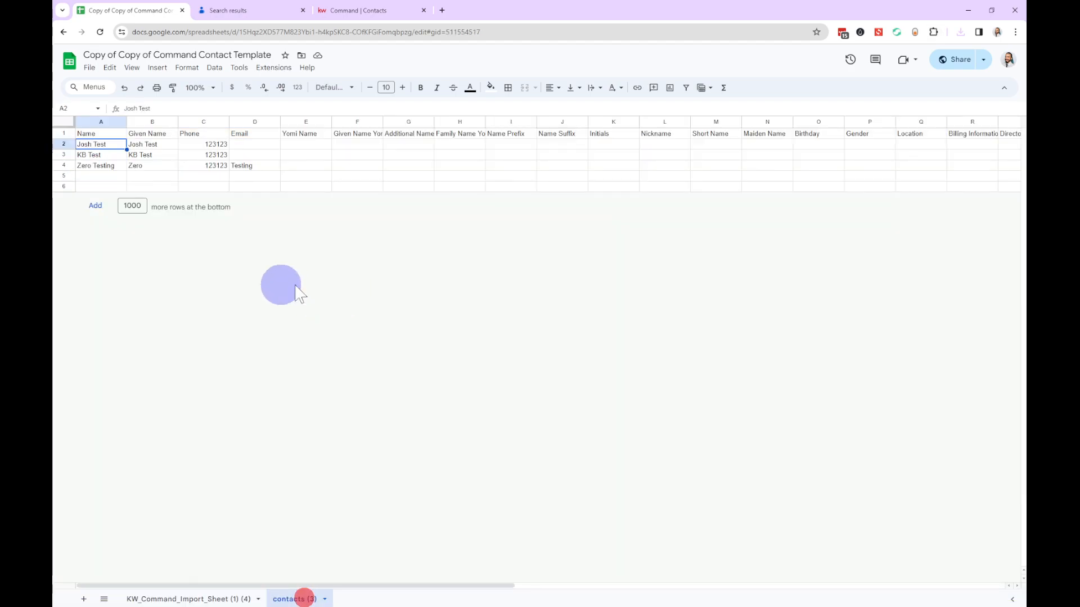
drag(87, 145, 89, 165)
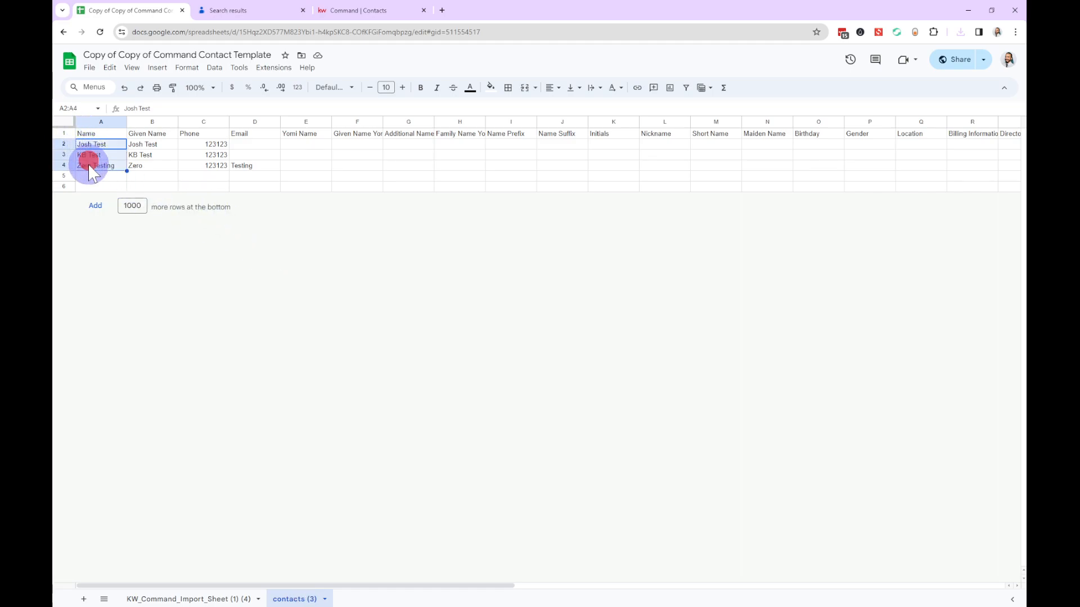
key(ctrl+c)
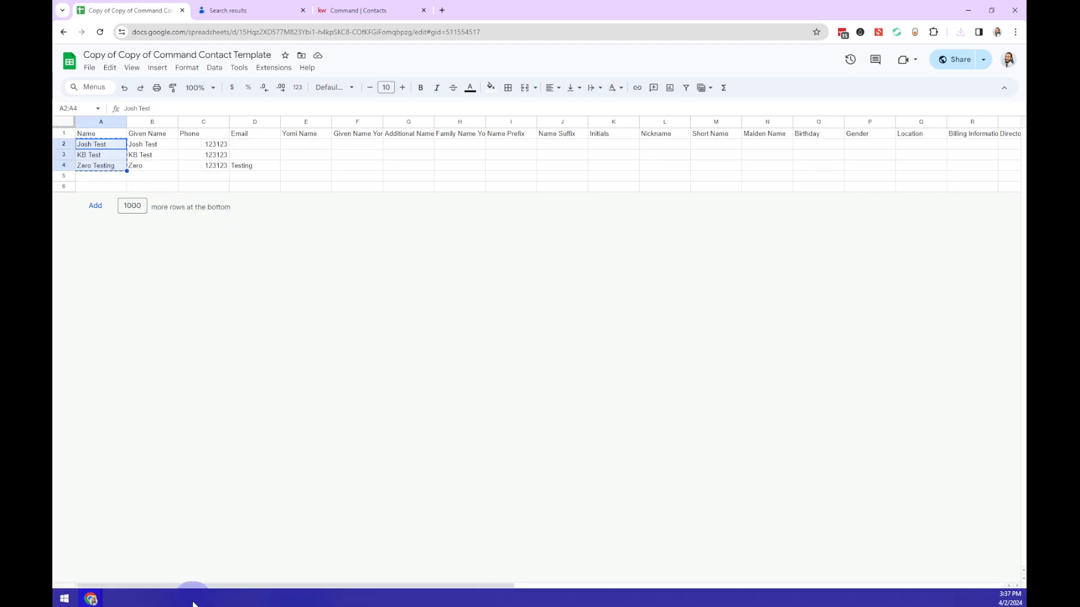
Restore the Full Name column in KW_Command_Import_Sheet and paste the copied names into D3:D5, keeping the sample row clear.
click(183, 597)
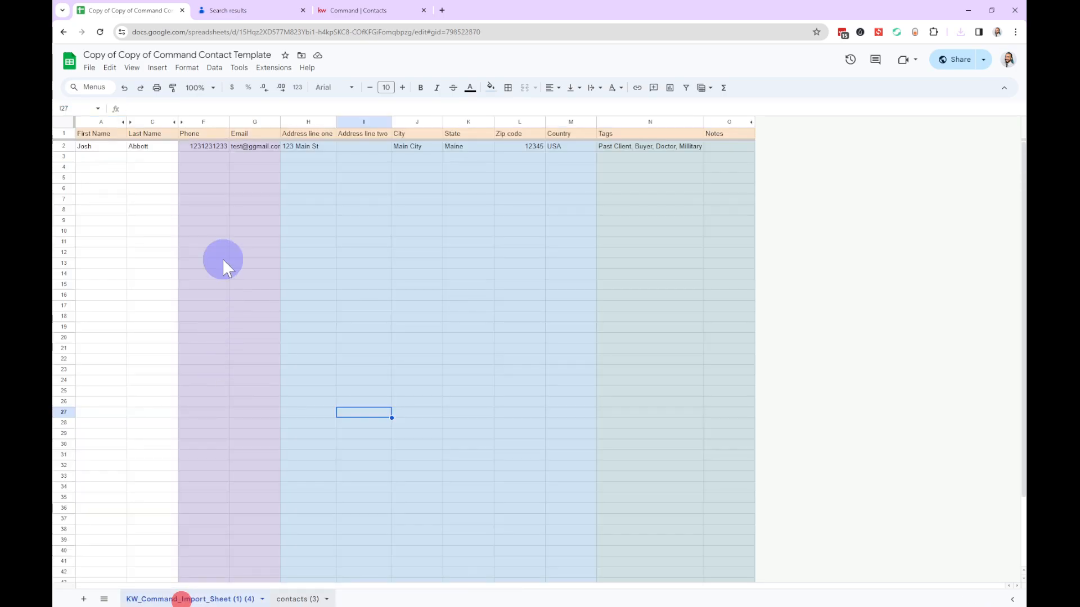
click(207, 145)
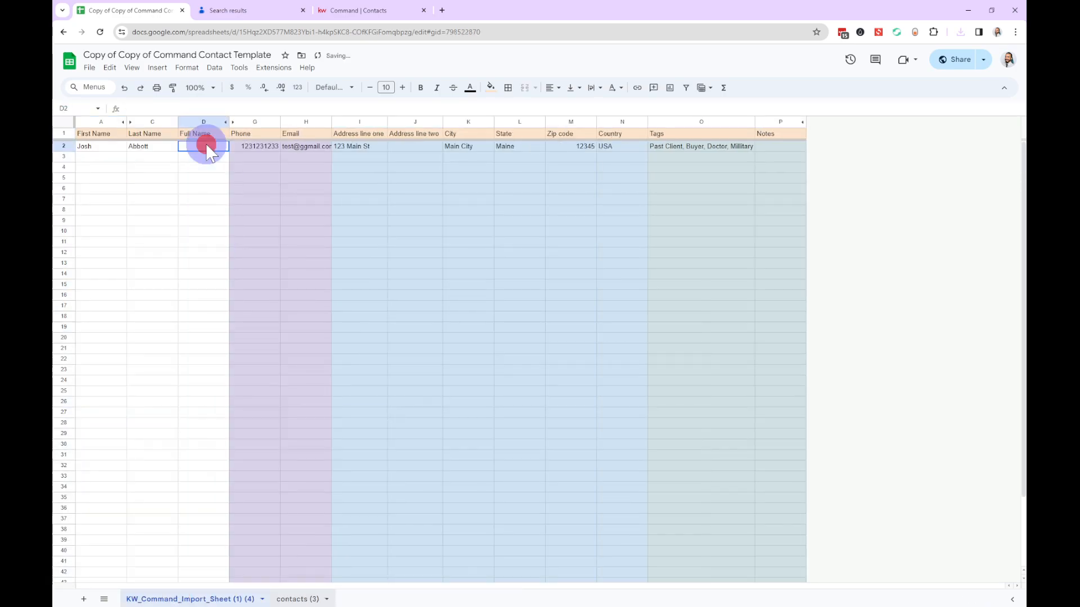
key(ctrl+v)
click(218, 219)
key(ctrl+z)
click(207, 159)
key(ctrl+v)
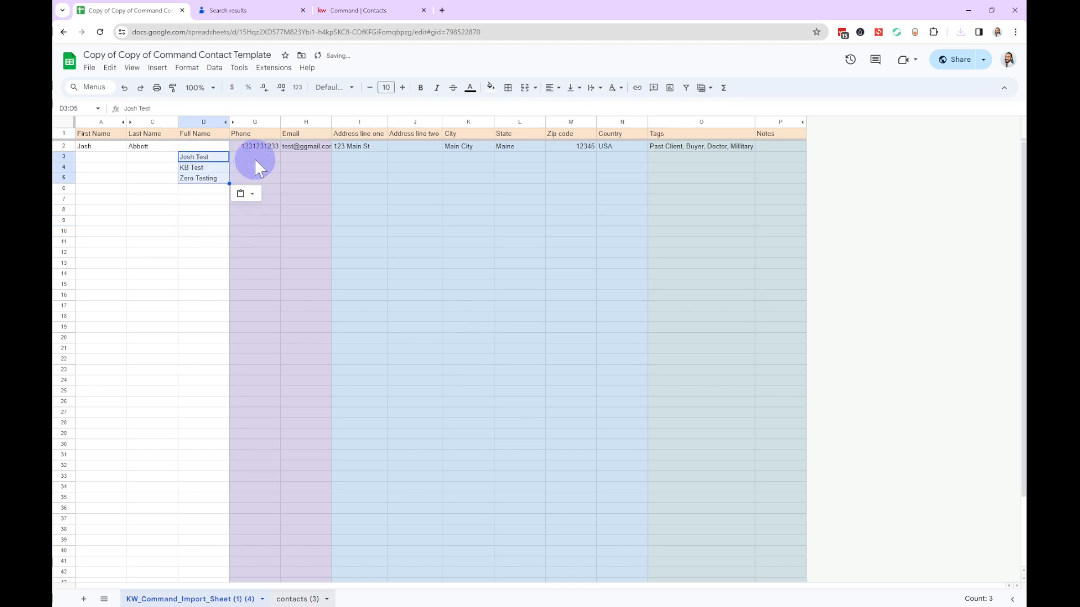
Enter a placeholder phone number for each of the three pasted contacts in G3:G5.
click(254, 158)
text(123123)
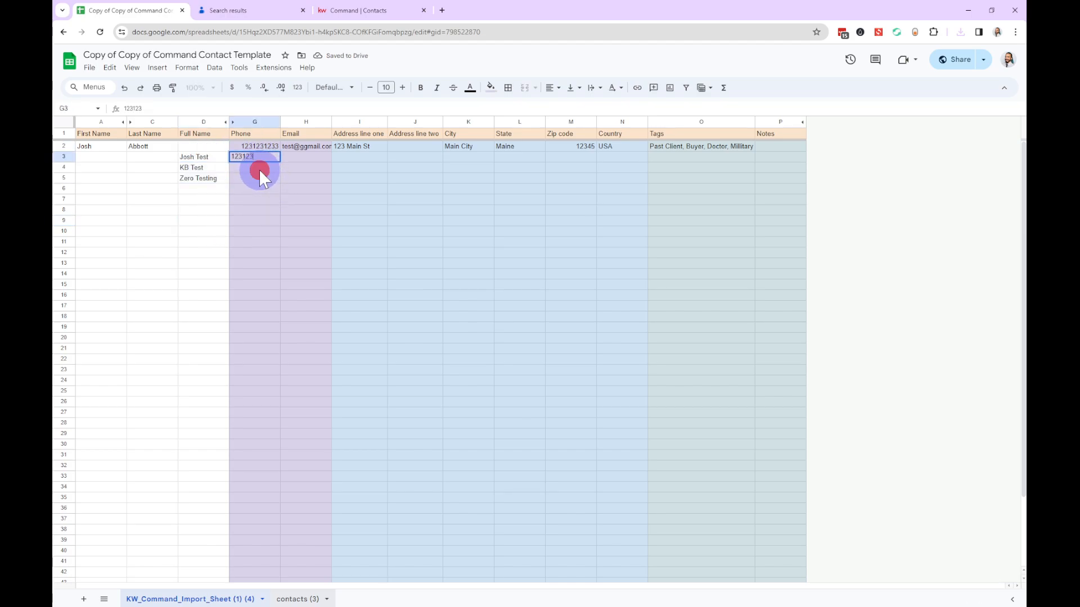
key(Return)
text(1231)
key(Return)
text(1231231)
click(306, 189)
click(323, 160)
click(324, 187)
click(322, 223)
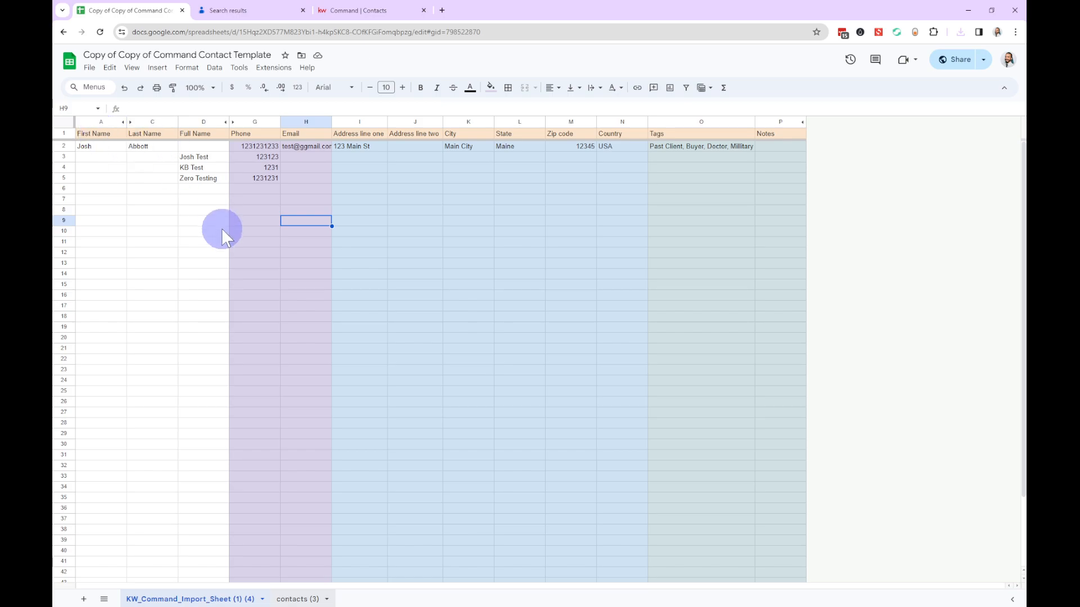
Delete columns A–C, which hold First Name and Last Name, from KW_Command_Import_Sheet.
click(90, 68)
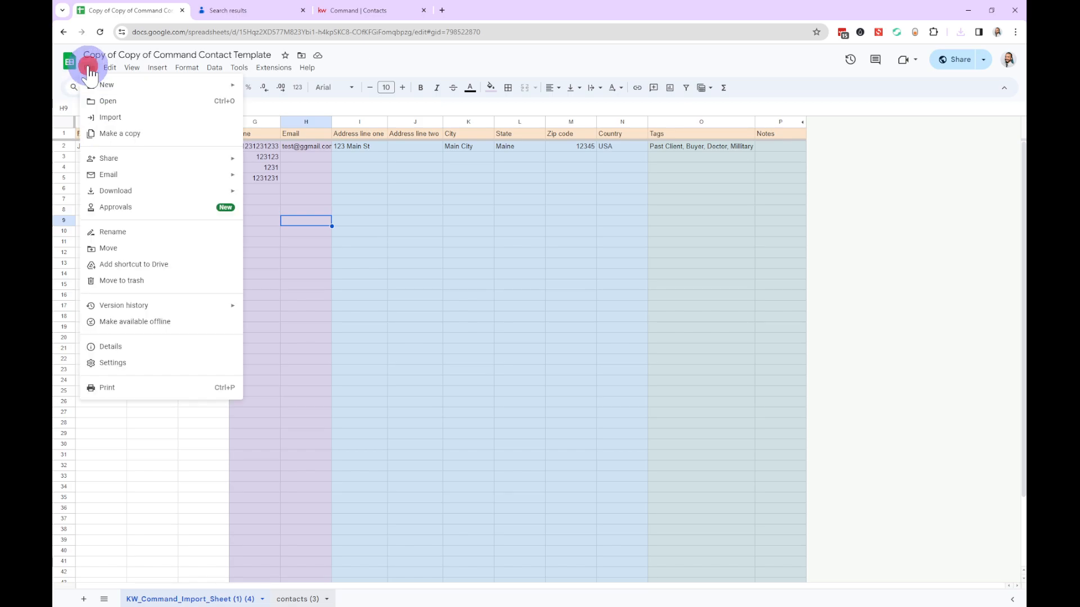
click(313, 284)
drag(91, 125, 144, 120)
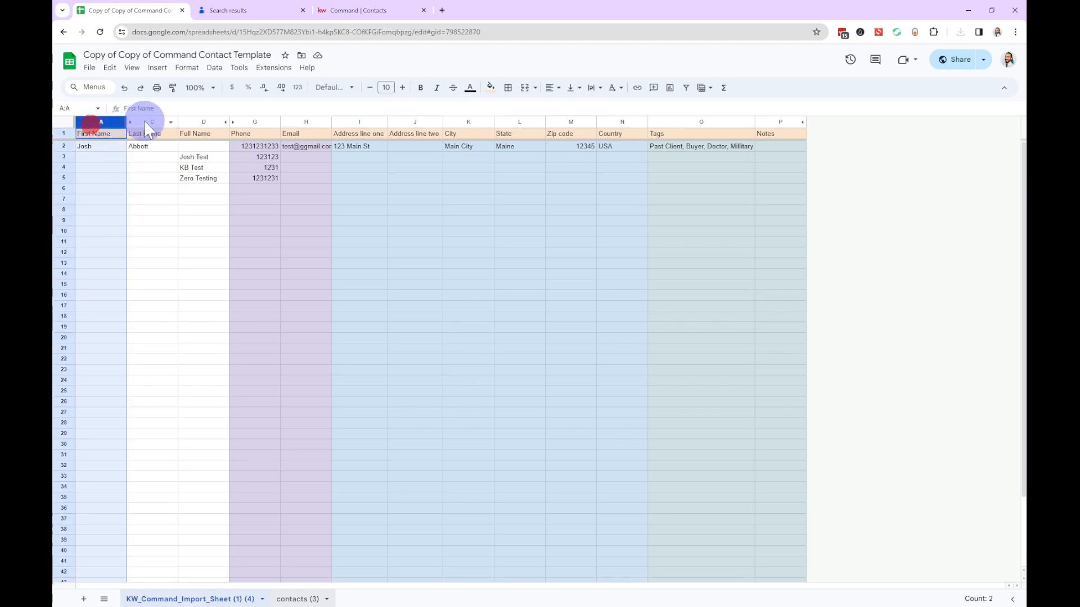
right_click(144, 121)
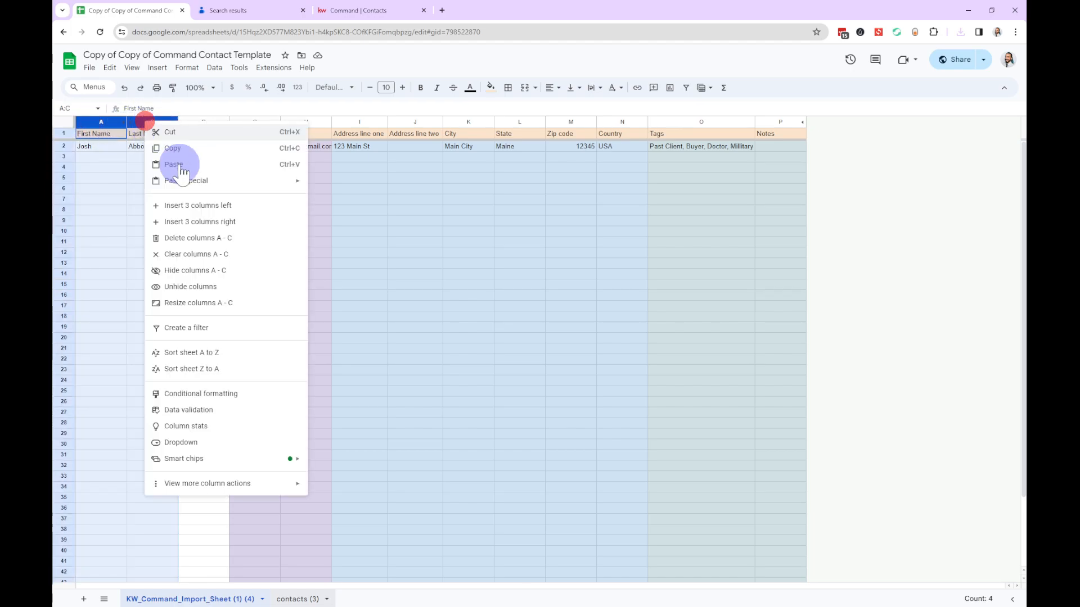
click(188, 239)
Download KW_Command_Import_Sheet as a comma-separated values (.csv) file.
click(88, 68)
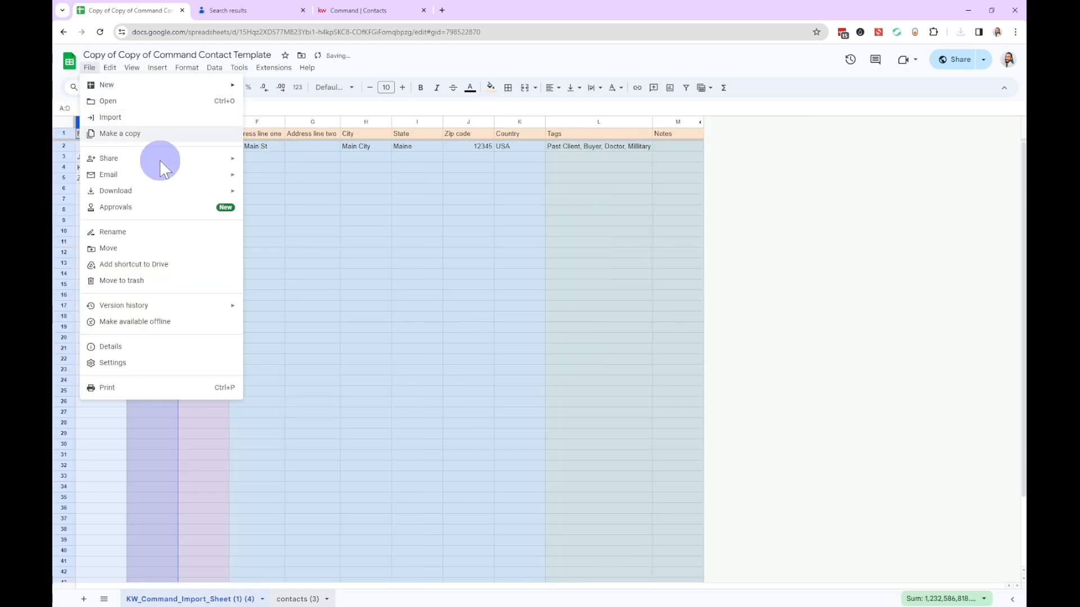
click(152, 192)
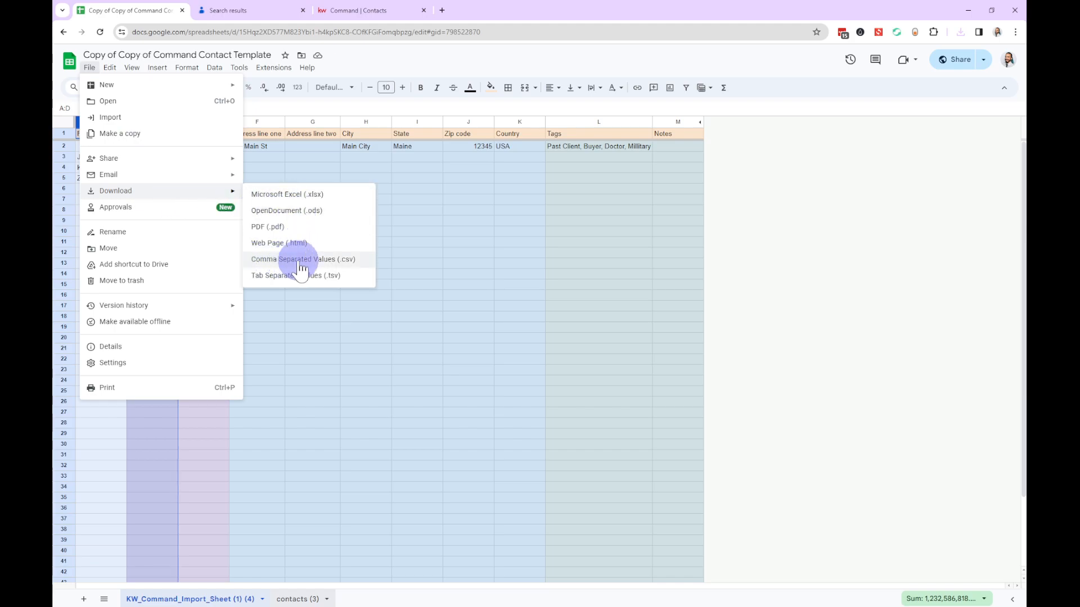
click(346, 260)
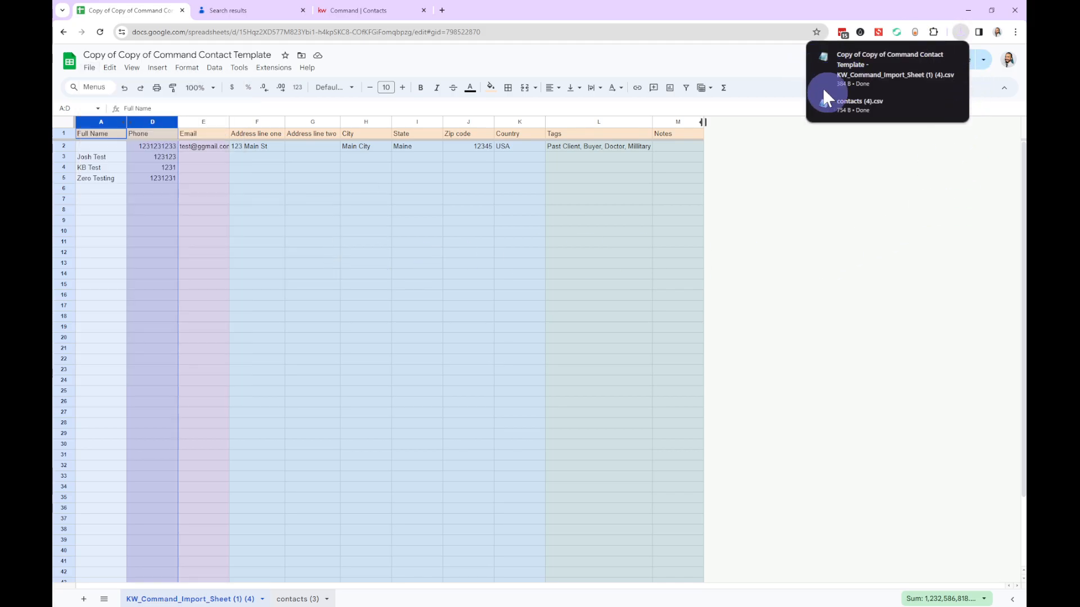
Switch to KW Command, upload the downloaded KW_Command_Import_Sheet CSV, and continue to field matching.
click(382, 11)
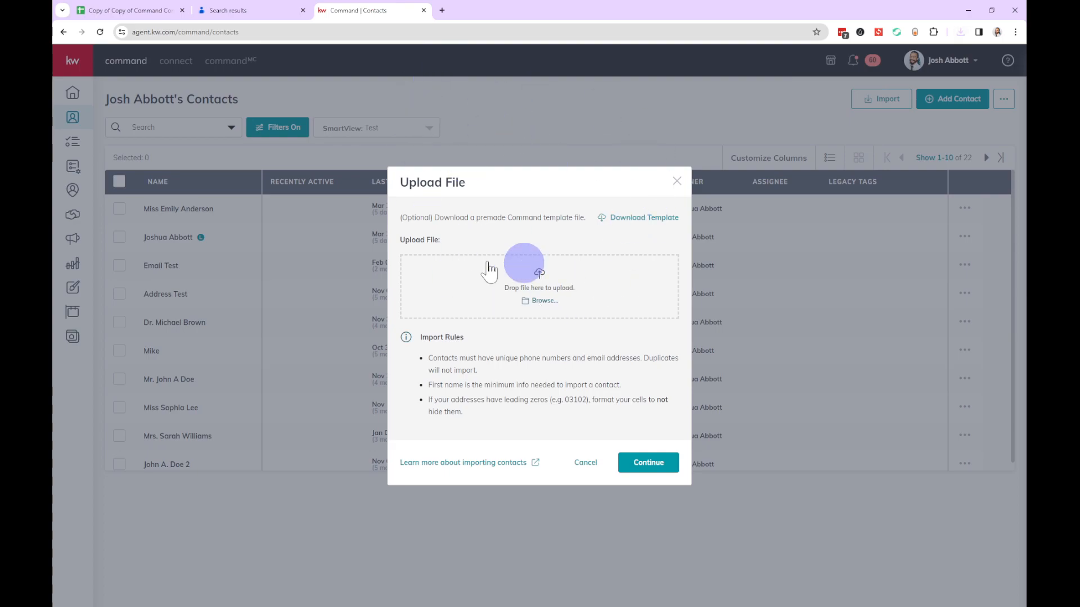
click(961, 32)
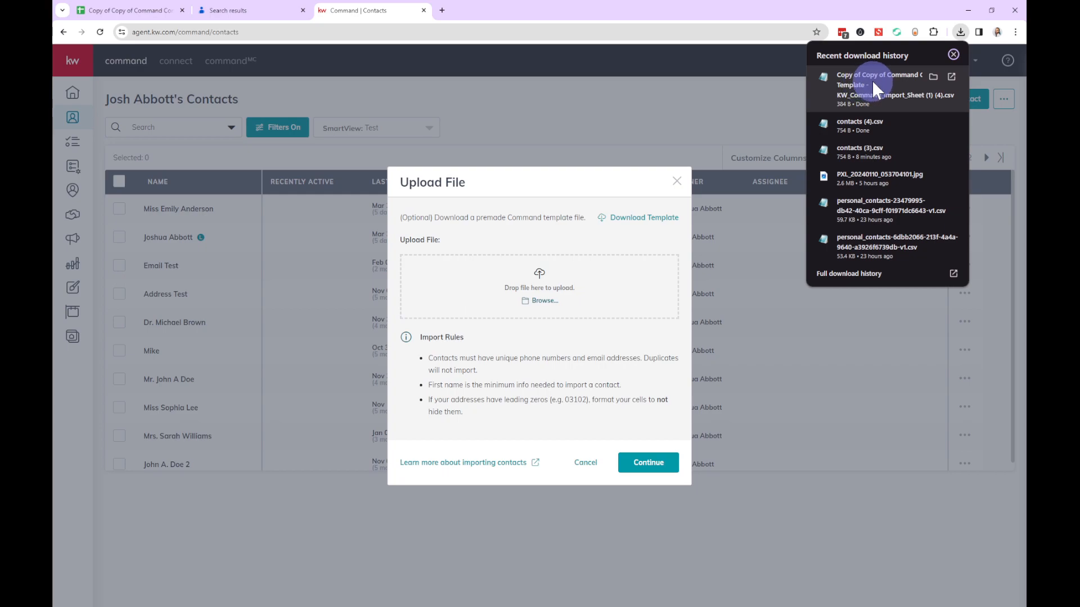
drag(862, 94, 672, 313)
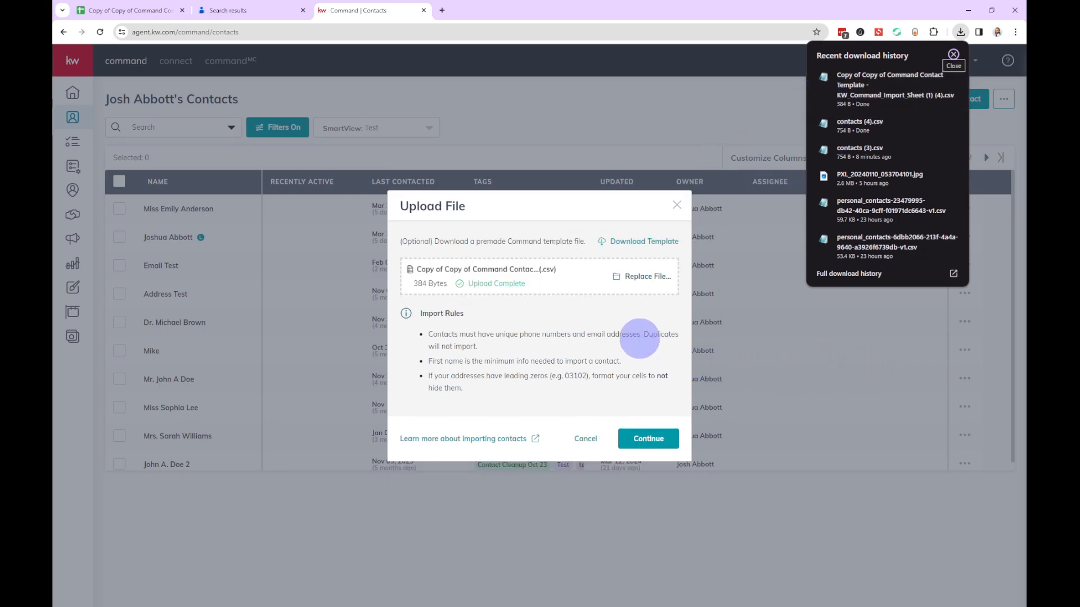
click(648, 439)
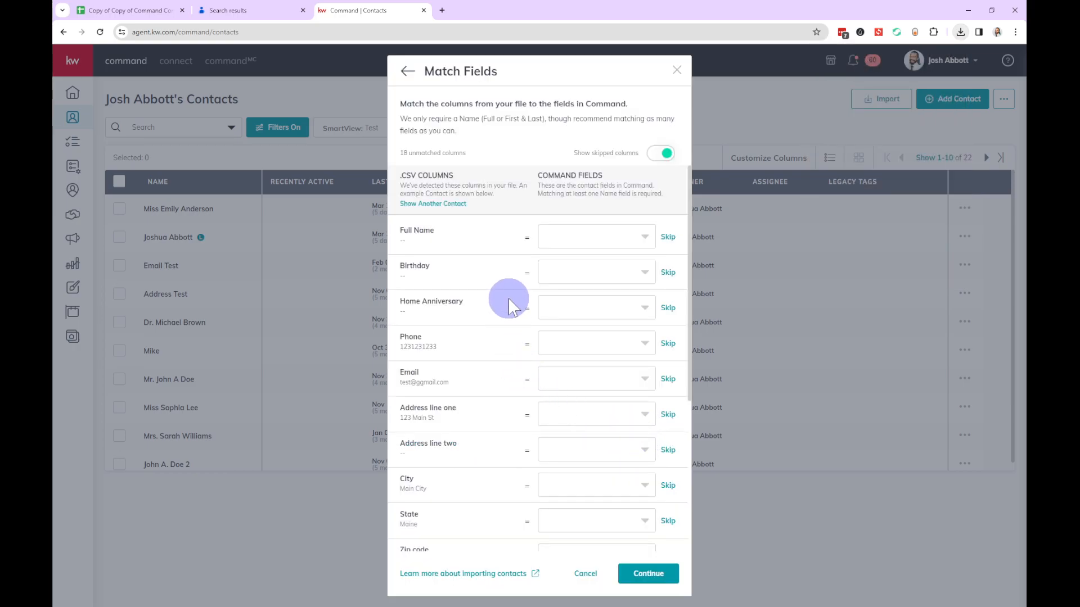
Look over the detected CSV columns and compare Full Name with the first data row in the Google Sheets template.
scroll(509, 303, down, 5)
scroll(412, 430, up, 5)
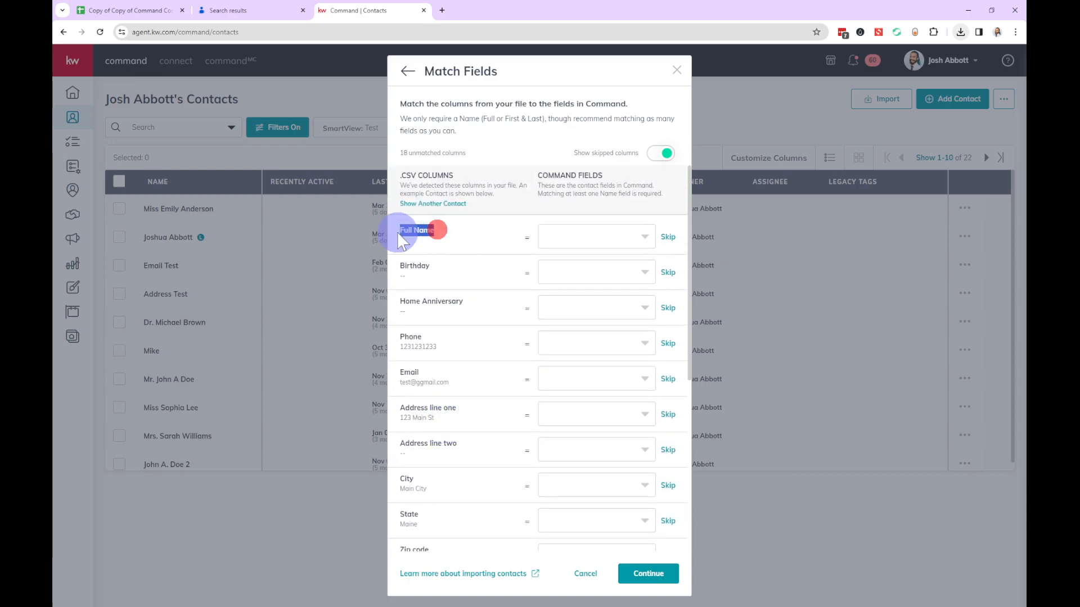
drag(396, 232, 437, 230)
click(141, 10)
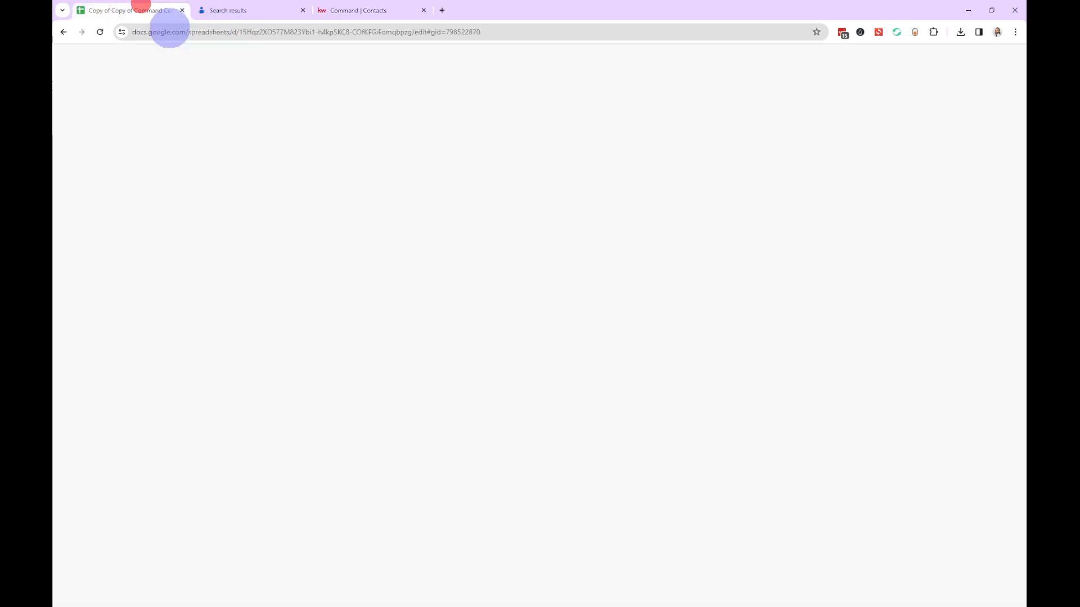
click(402, 11)
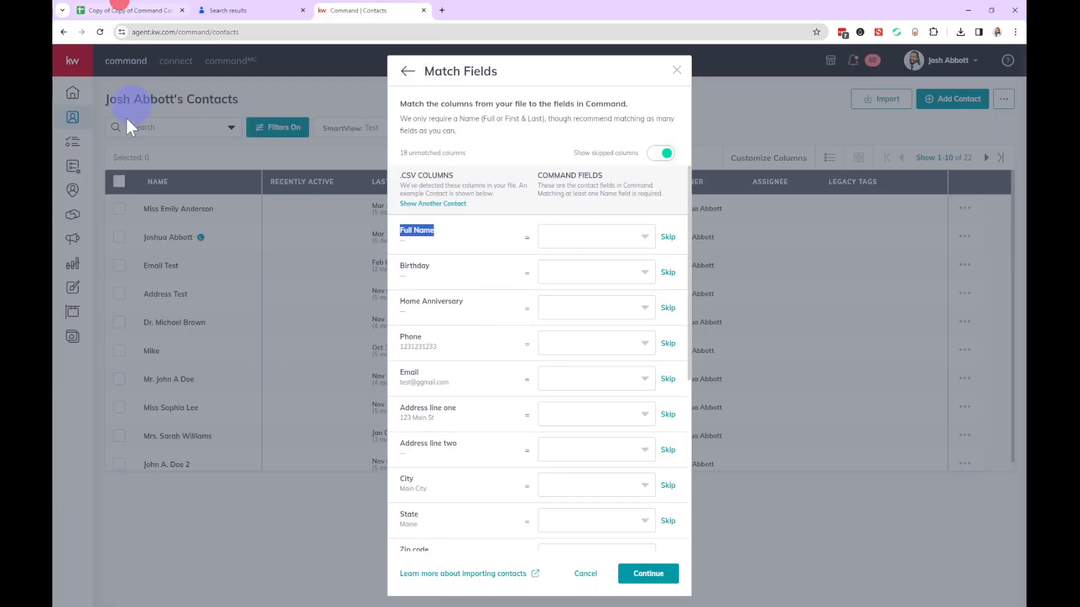
click(121, 9)
click(105, 145)
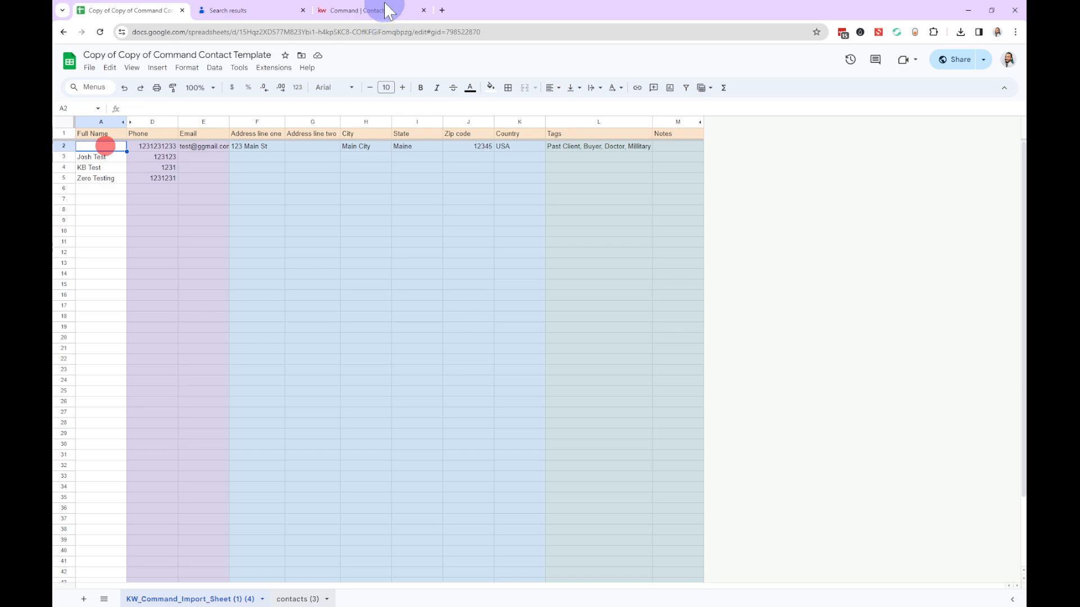
click(388, 10)
Match the Full Name column to Full Name and the Birthday column to Birthday.
click(646, 239)
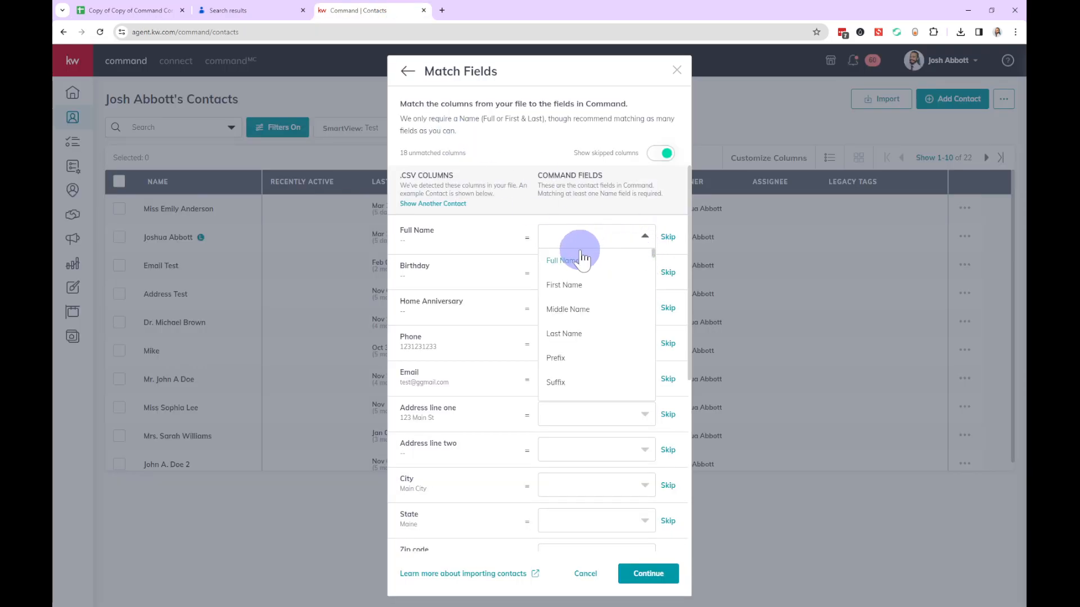
click(596, 266)
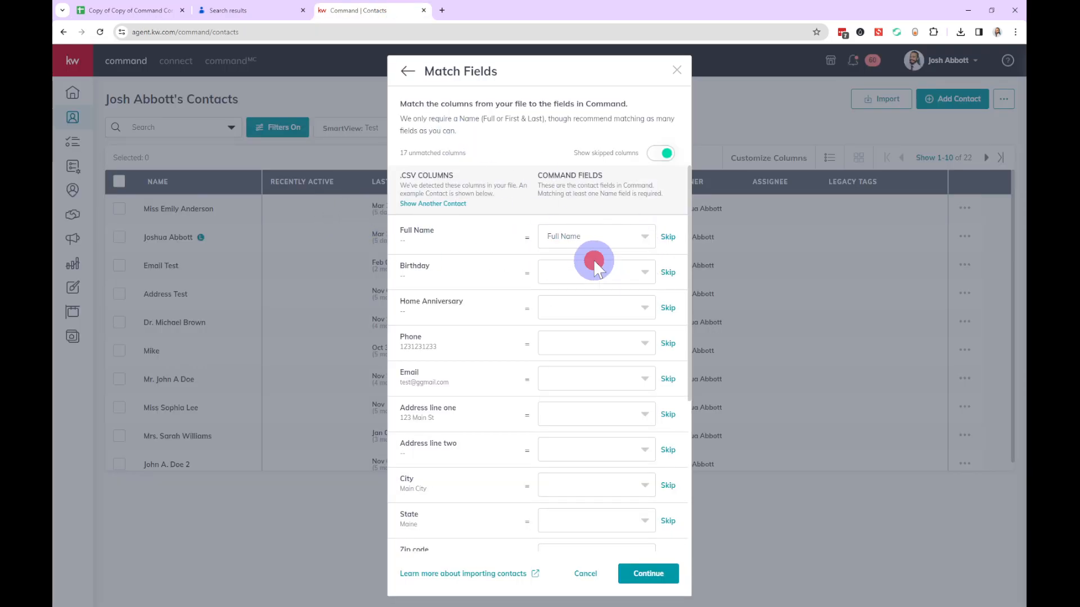
drag(400, 266, 438, 267)
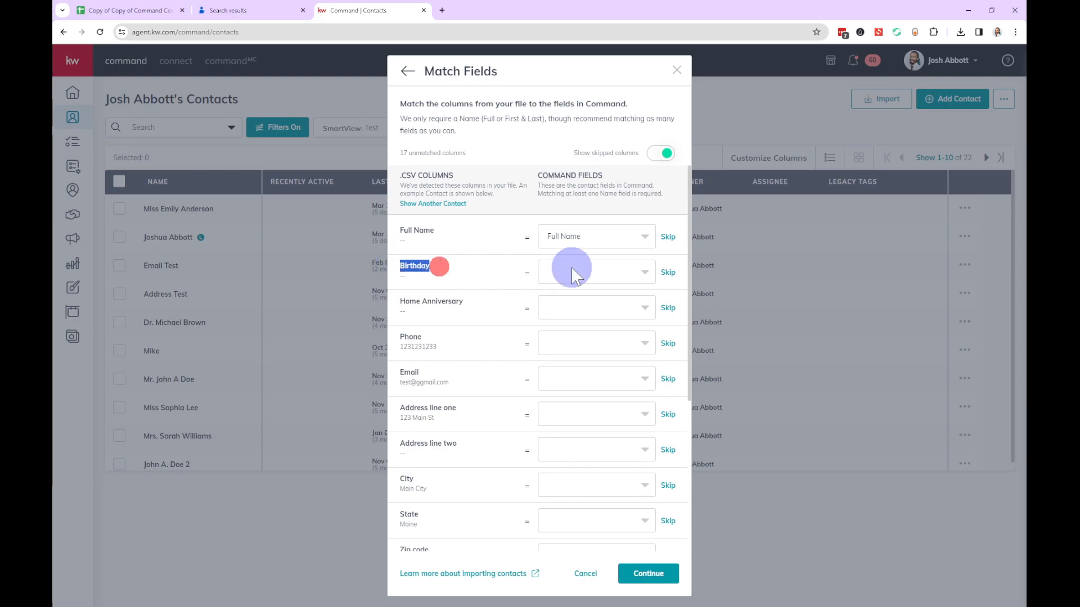
click(605, 271)
text(birth)
click(595, 294)
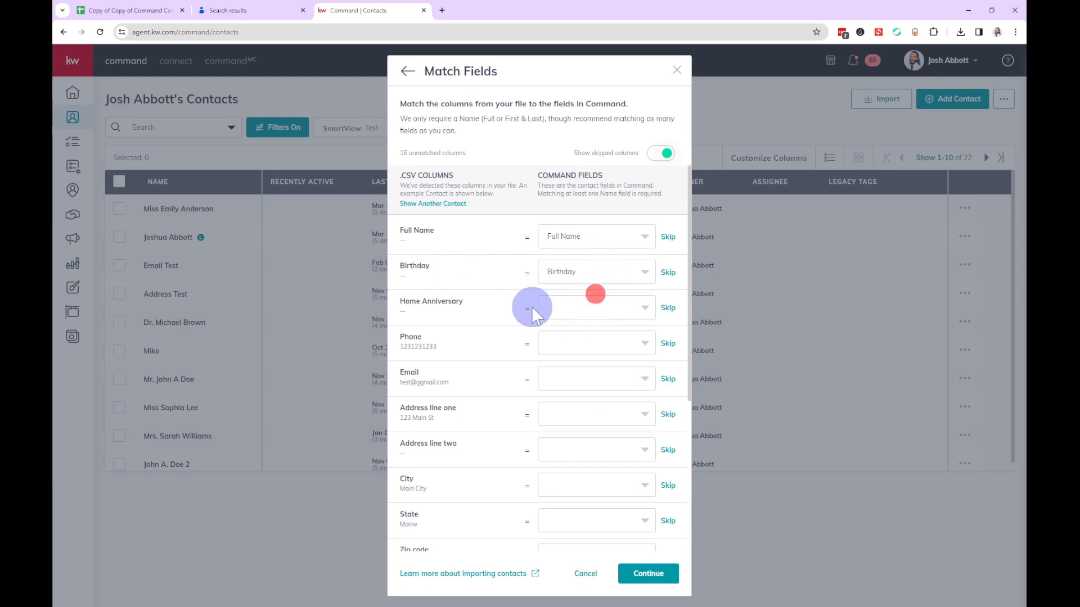
Match the Home Anniversary column to Home Anniversary and the Phone column to Primary Phone.
scroll(543, 308, down, 1)
click(587, 256)
text(home a)
click(577, 284)
click(572, 291)
text(phone)
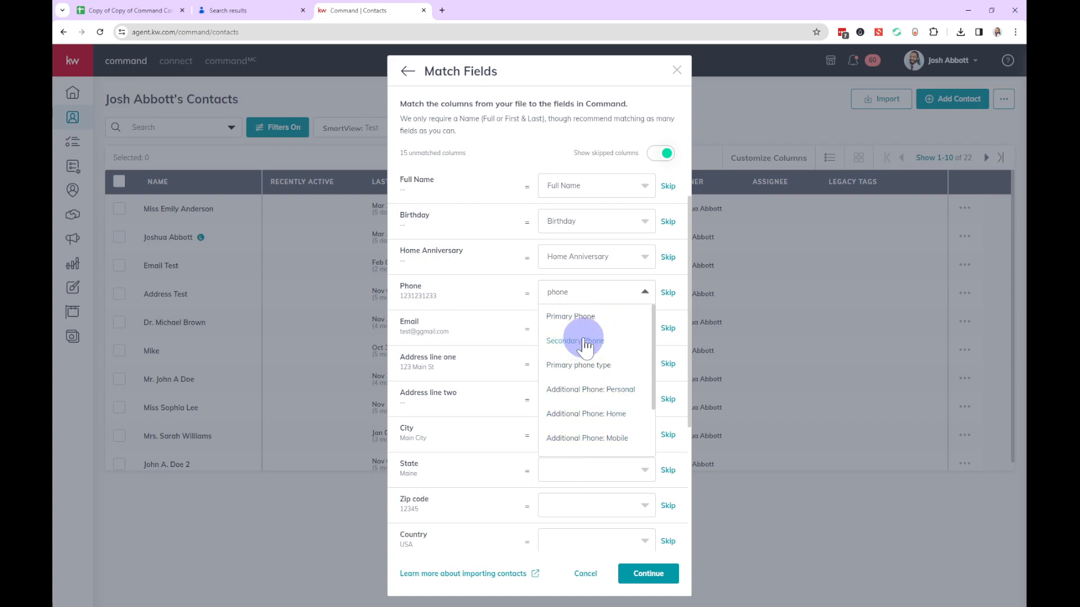
click(562, 318)
Match the Email column to Primary Email and Address line one to Primary Address: Address Line One.
scroll(520, 331, down, 1)
click(578, 276)
text(email)
click(569, 325)
click(576, 313)
text(address)
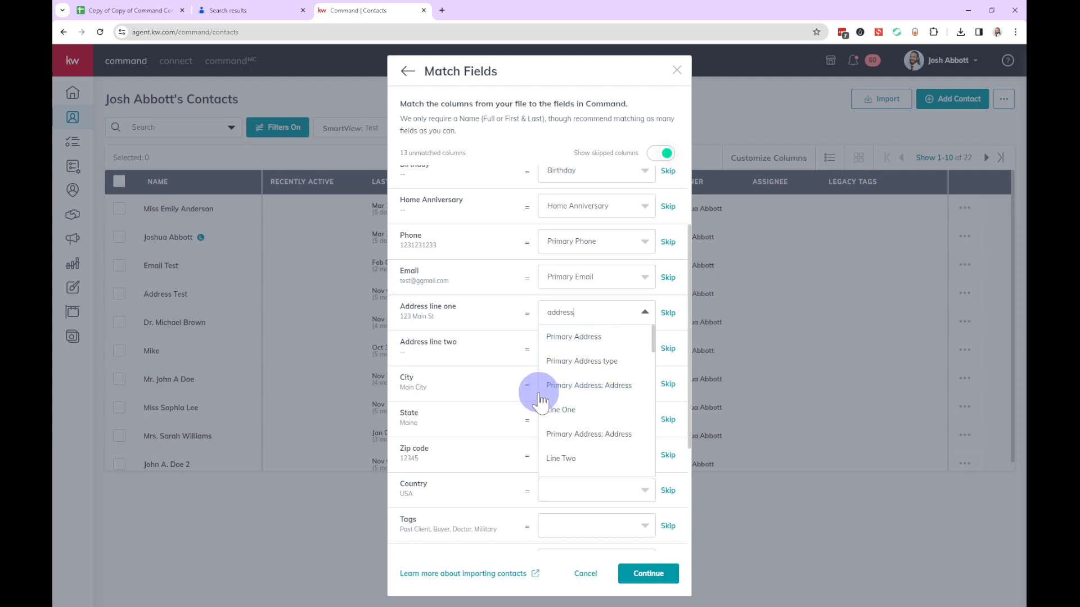
click(577, 394)
Match the City column to Primary Address: City and the State column to Primary Address: State.
scroll(502, 319, down, 2)
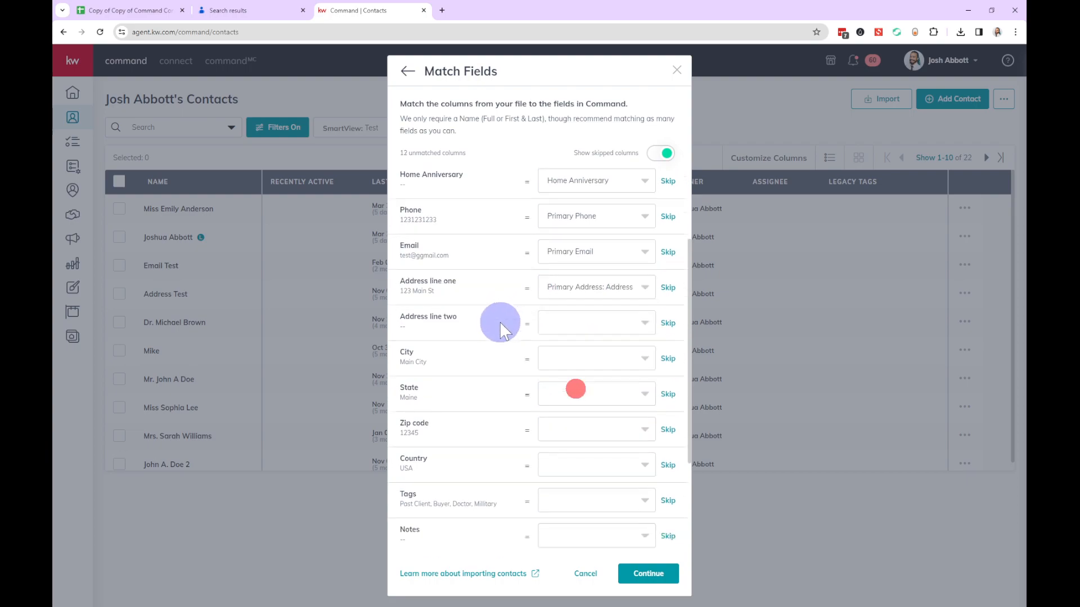
click(610, 336)
text(ci)
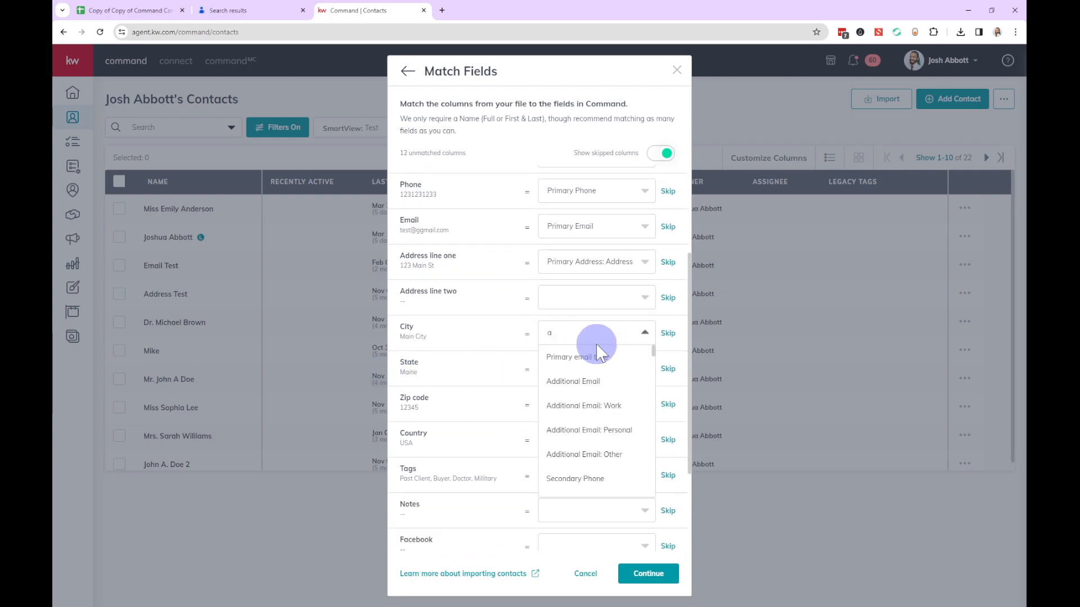
text(t)
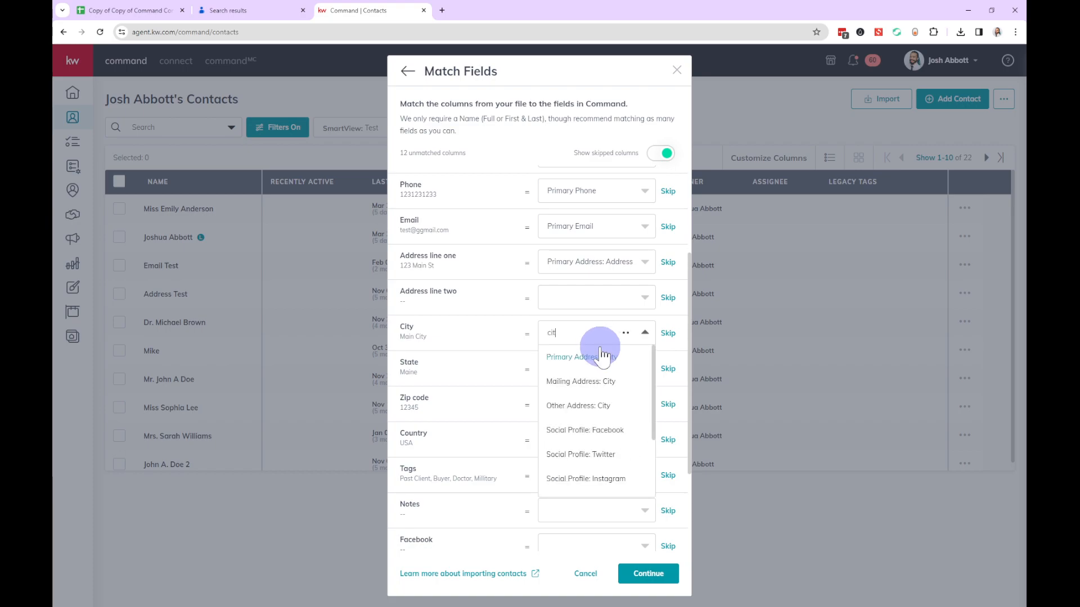
click(601, 357)
click(575, 366)
text(state)
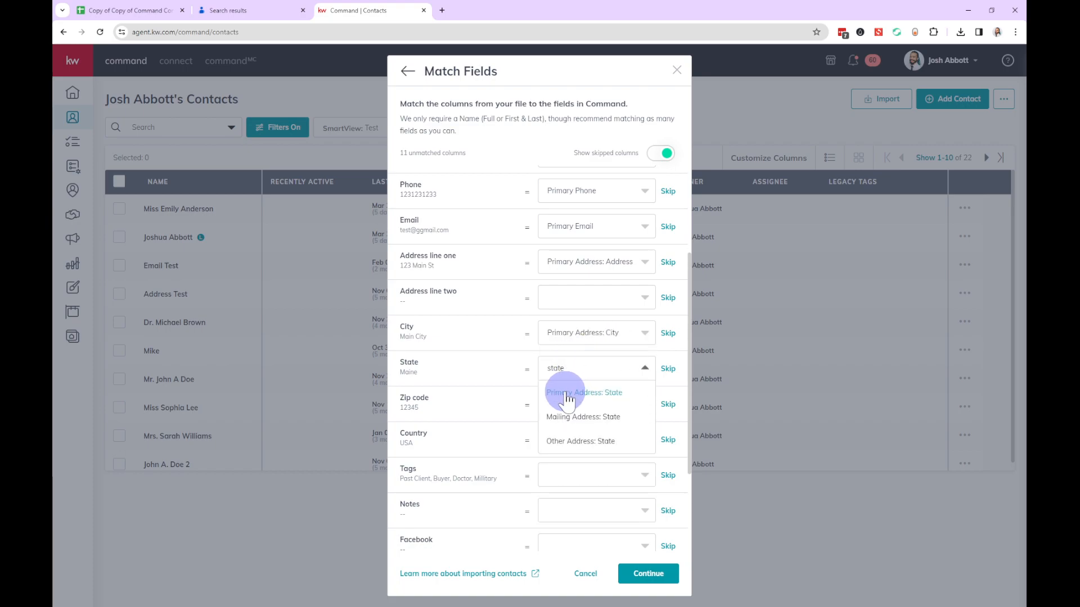
click(559, 390)
Match the Zip code column to Primary Address: Zip/Postal Code and the Country column to Primary Address: Country.
click(559, 404)
text(zip)
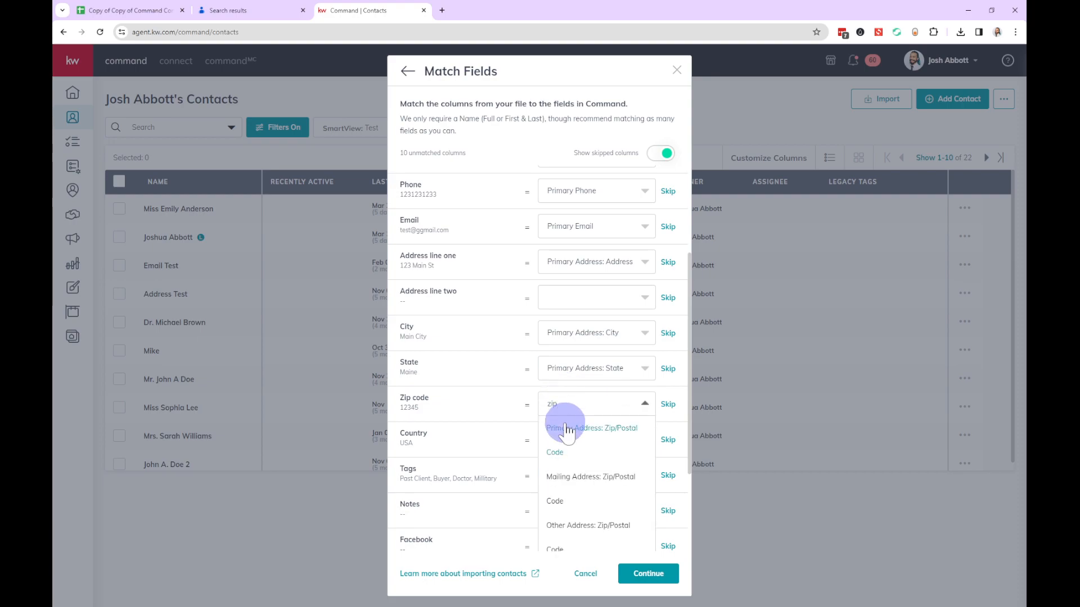
click(565, 435)
scroll(487, 362, down, 3)
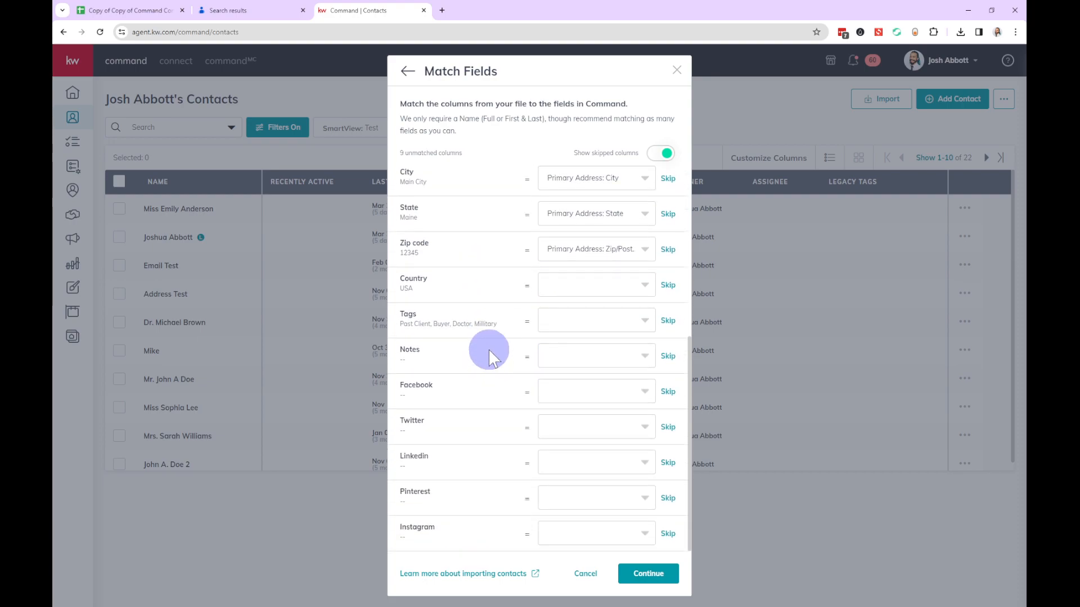
click(568, 285)
text(cou)
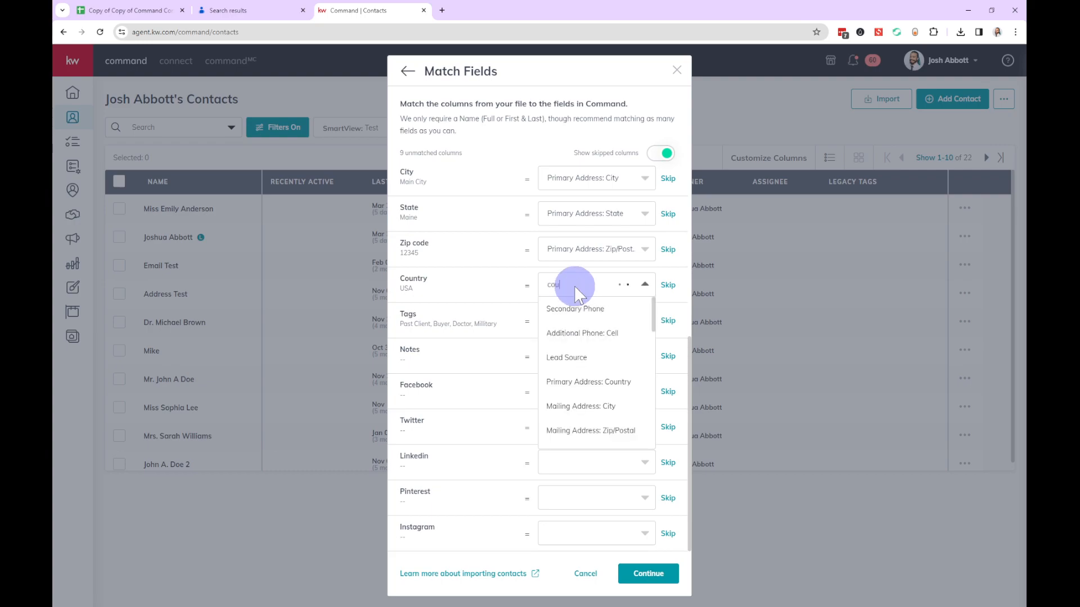
click(577, 315)
Match the Tags column to the Command field Tags.
click(569, 319)
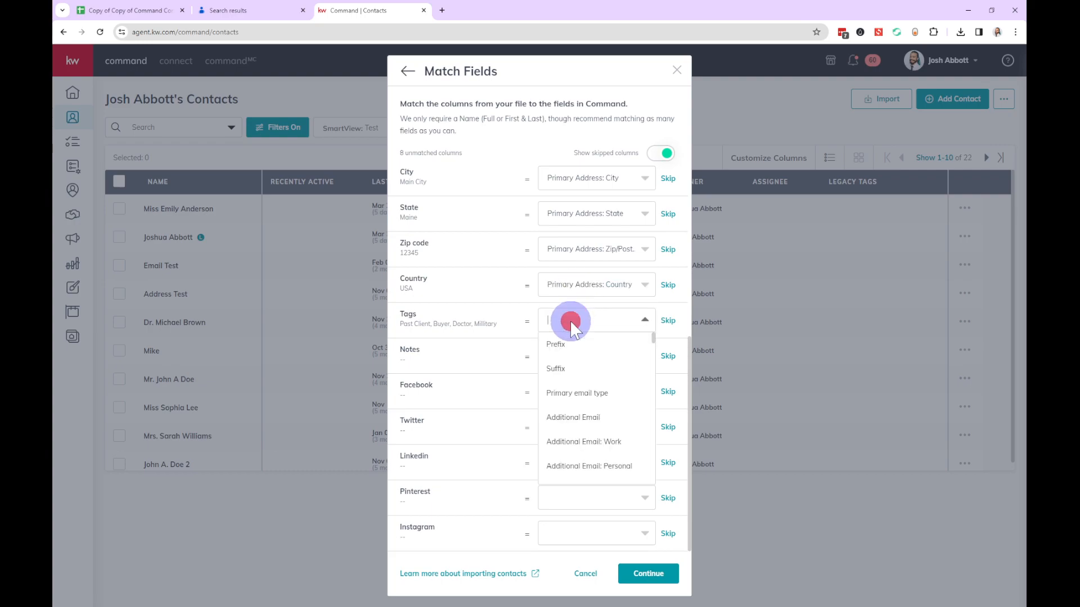
text(tag)
click(568, 344)
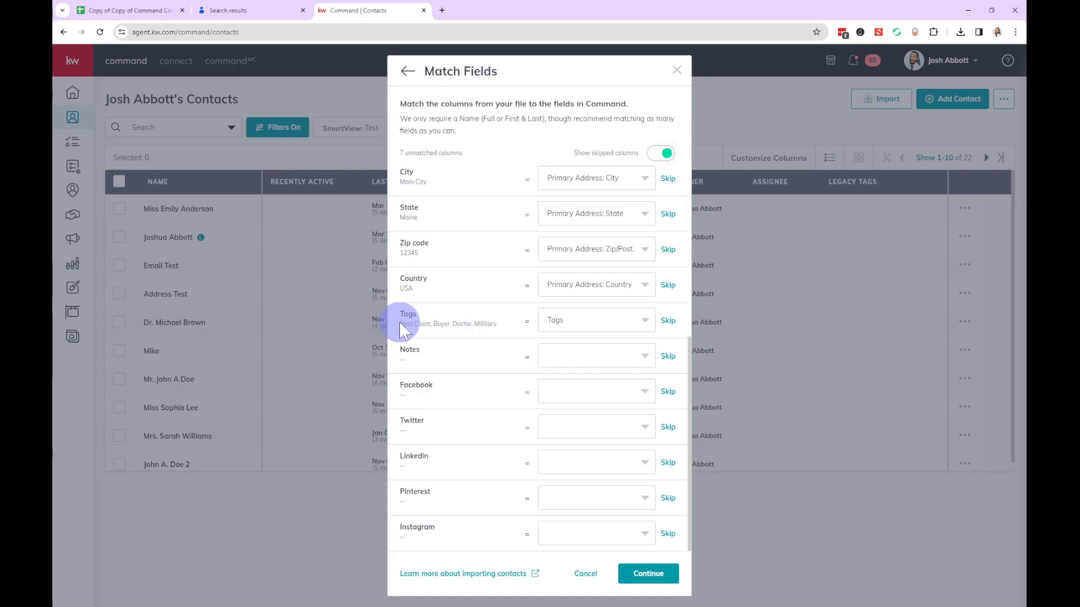
Examine the sample tag values and look back over the field matches made so far.
drag(399, 324, 500, 329)
click(514, 326)
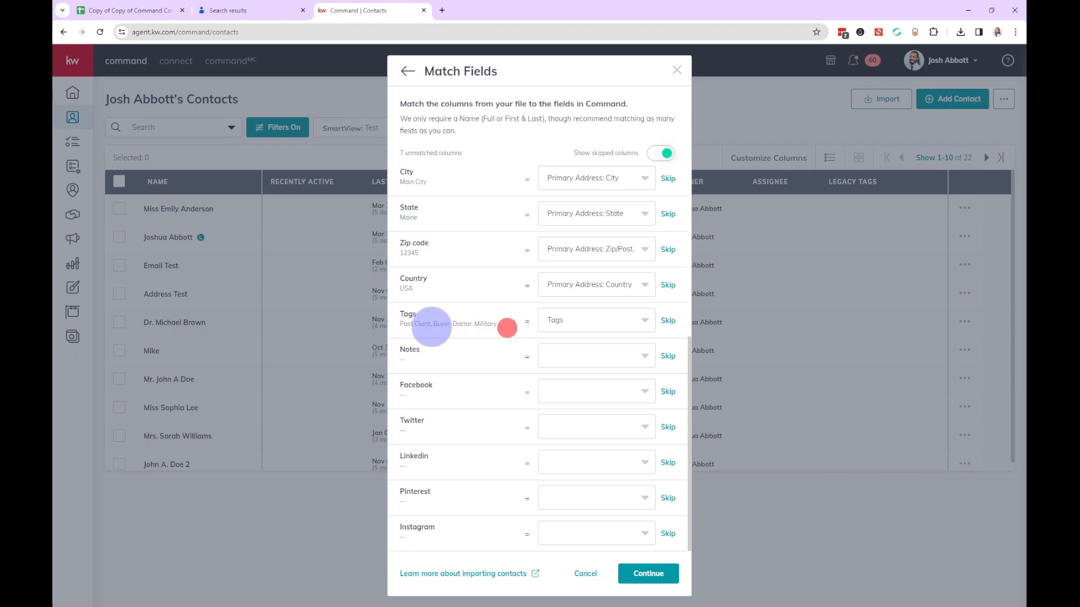
scroll(410, 316, up, 2)
drag(396, 285, 431, 286)
drag(397, 318, 446, 321)
scroll(448, 320, up, 3)
scroll(451, 324, down, 5)
click(438, 351)
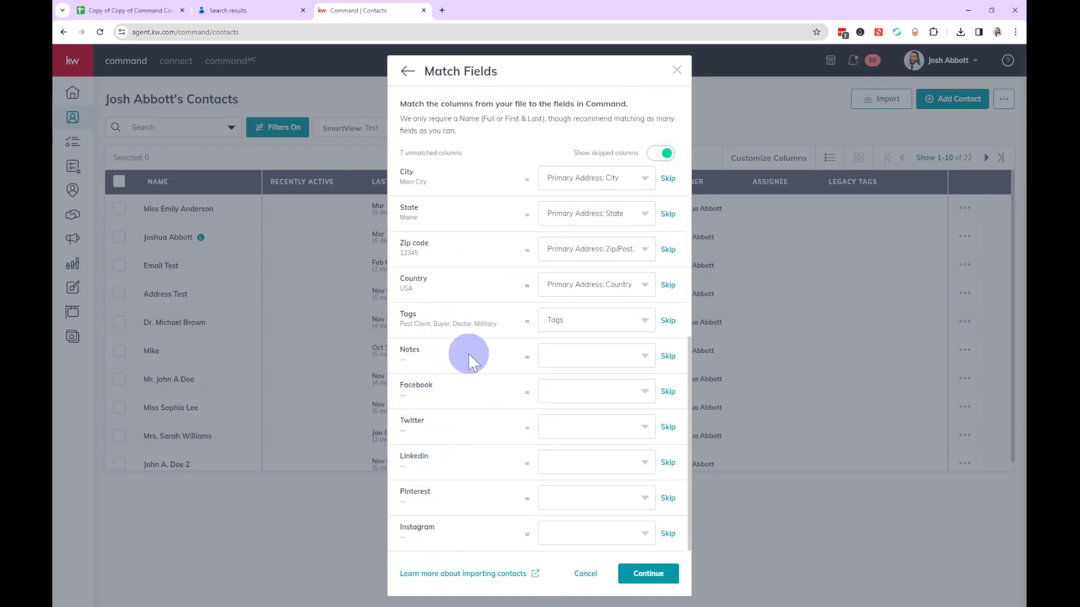
Match the Notes column to Notes and continue to the import review.
click(579, 357)
text(notes)
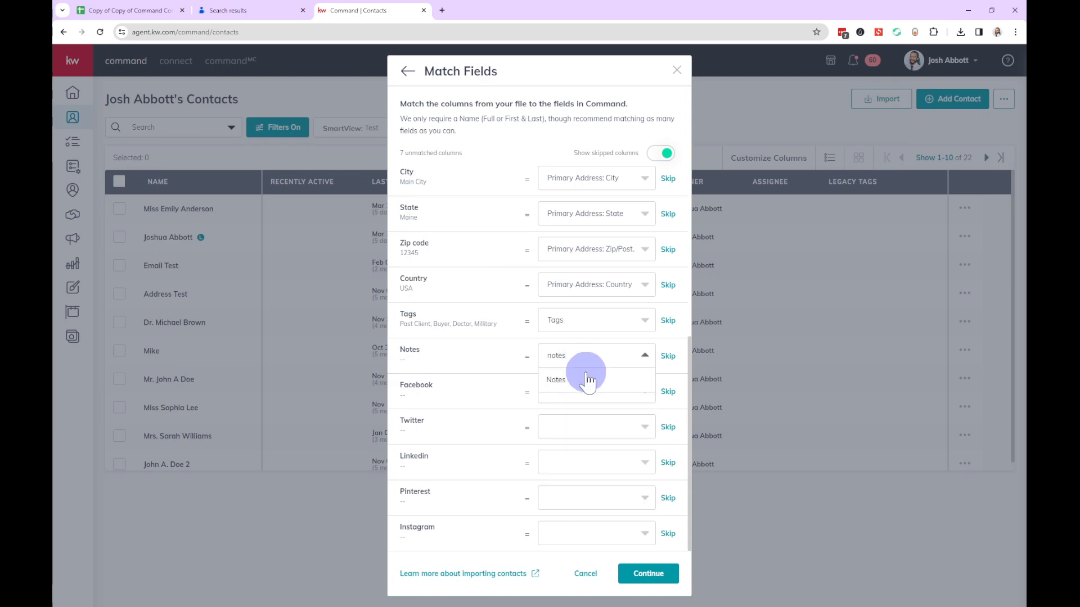
click(585, 377)
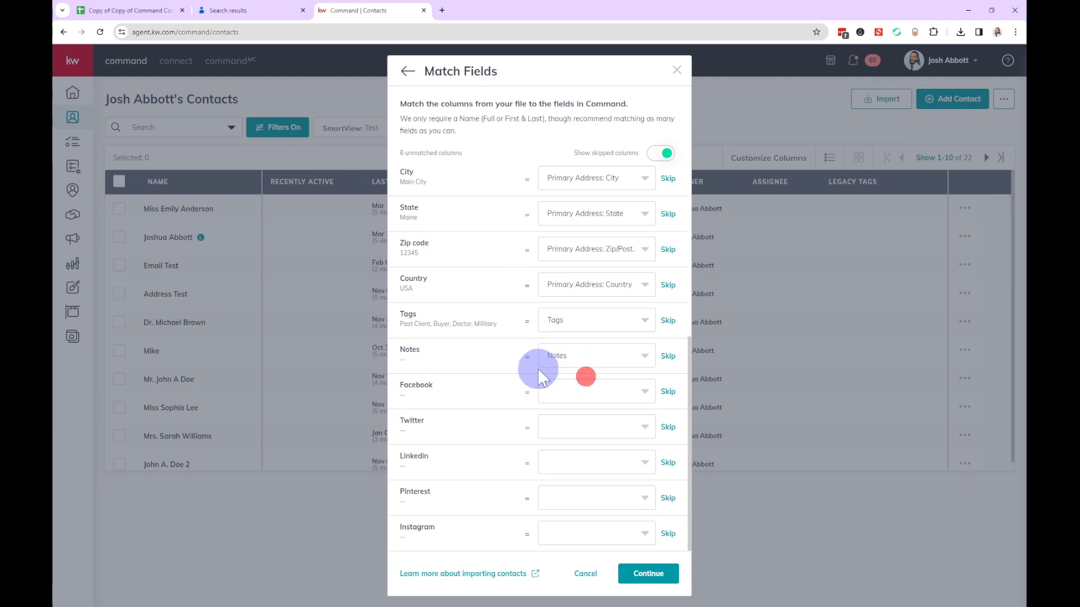
click(650, 575)
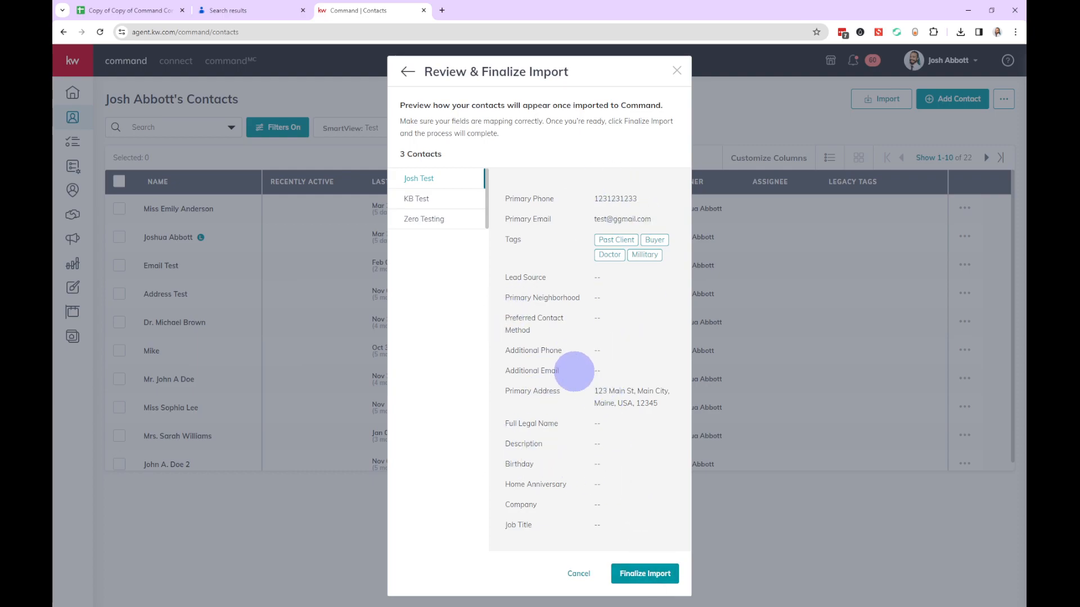
Check the previewed details of the contacts, finalize the import and return to the contact list.
drag(576, 223, 620, 264)
click(655, 304)
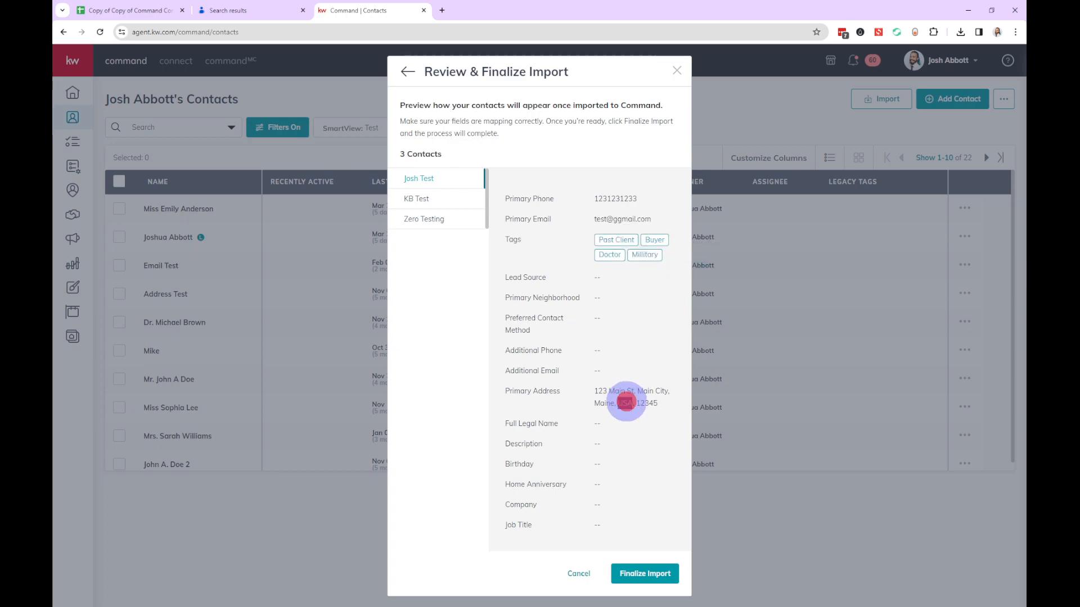
click(432, 206)
click(432, 220)
click(441, 177)
click(443, 200)
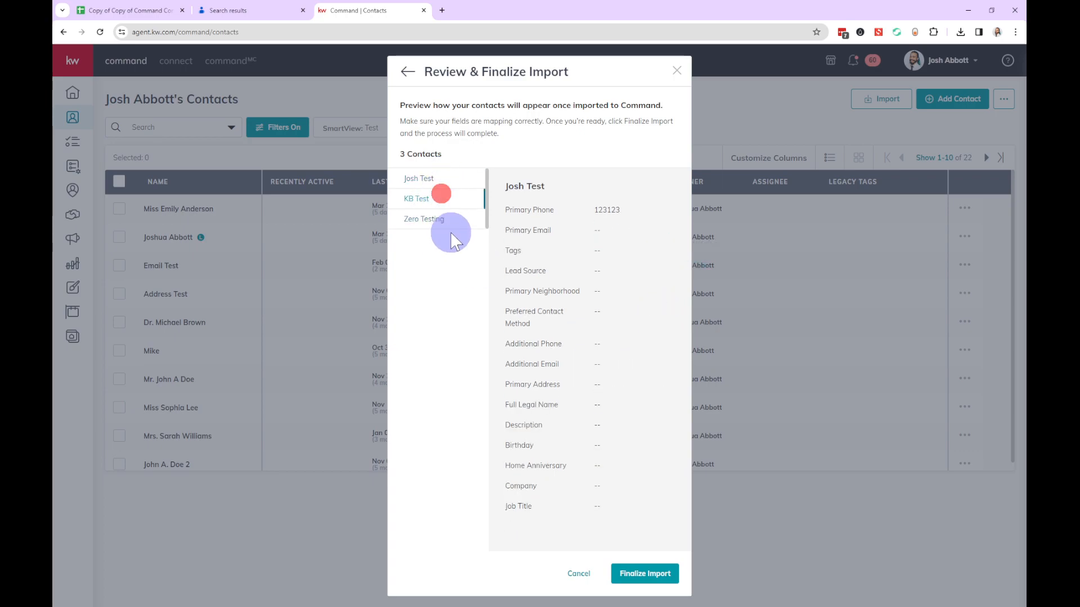
click(655, 574)
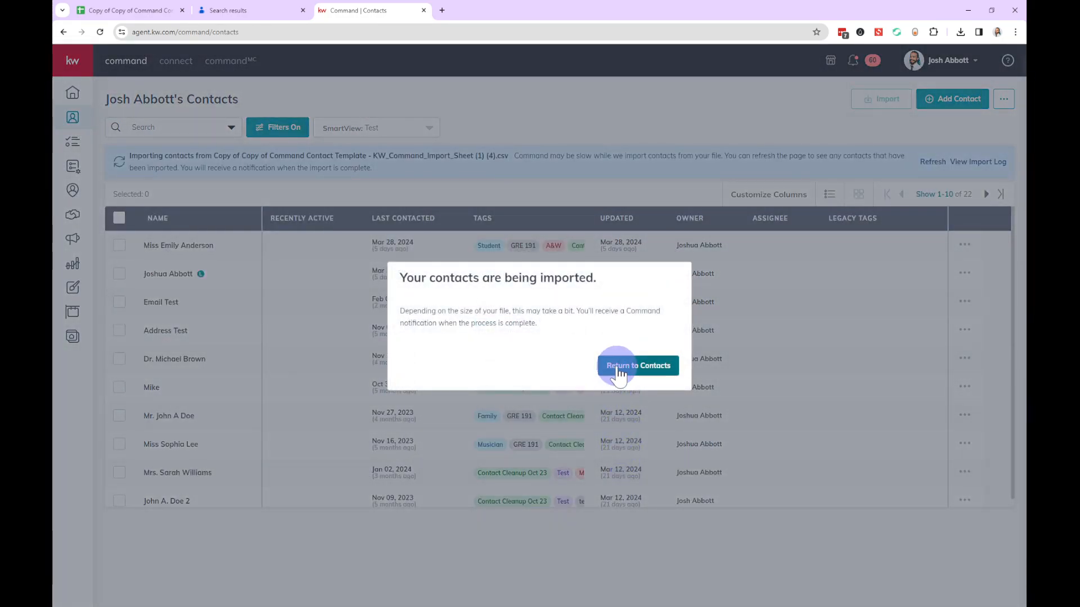
click(617, 368)
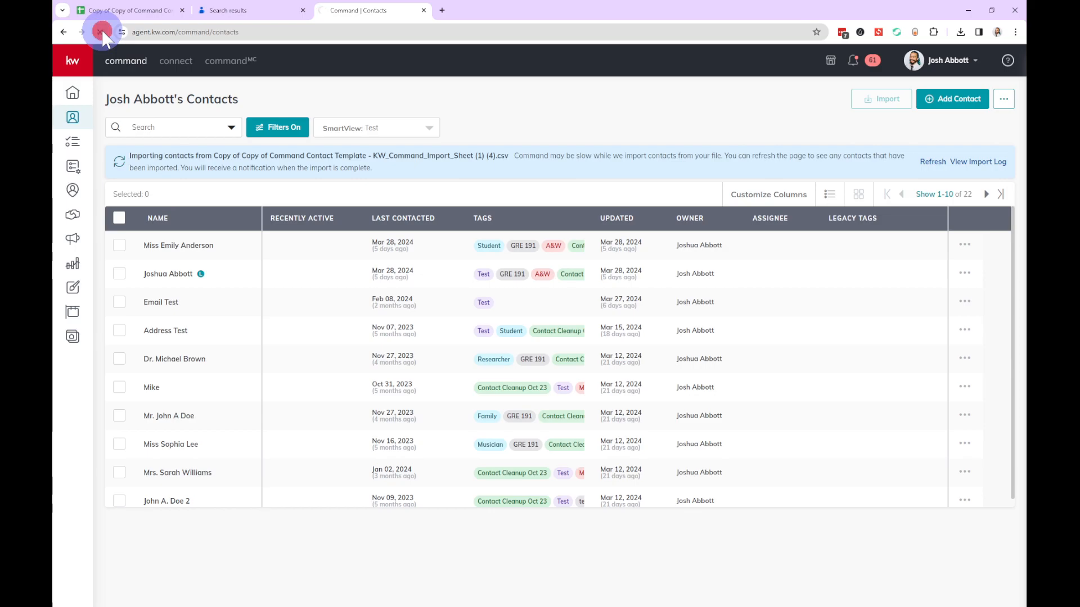
Download the failed contact import log from the Command notifications.
click(861, 68)
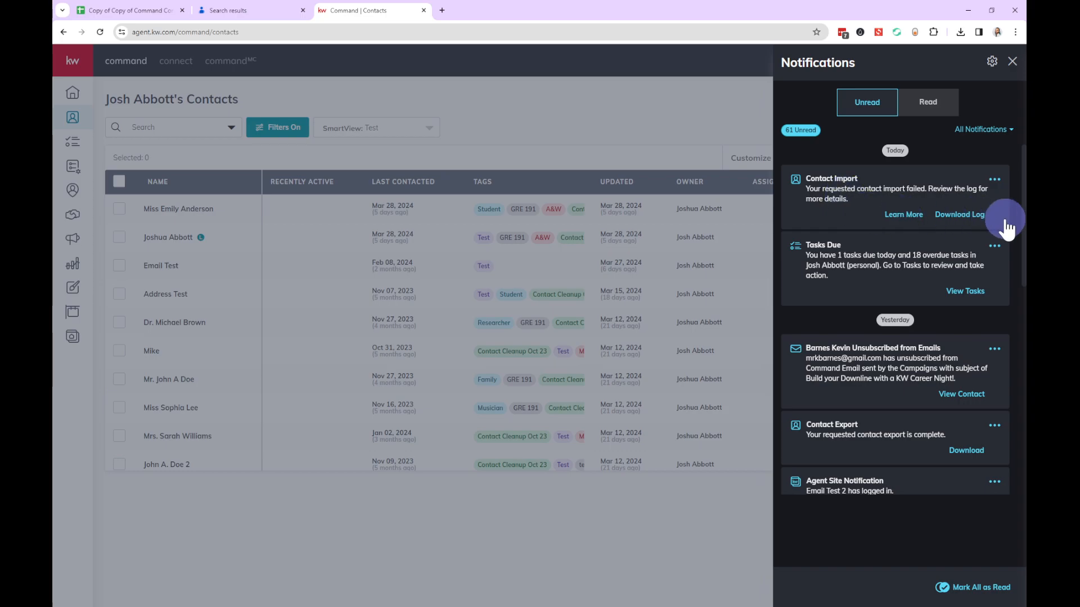
click(961, 215)
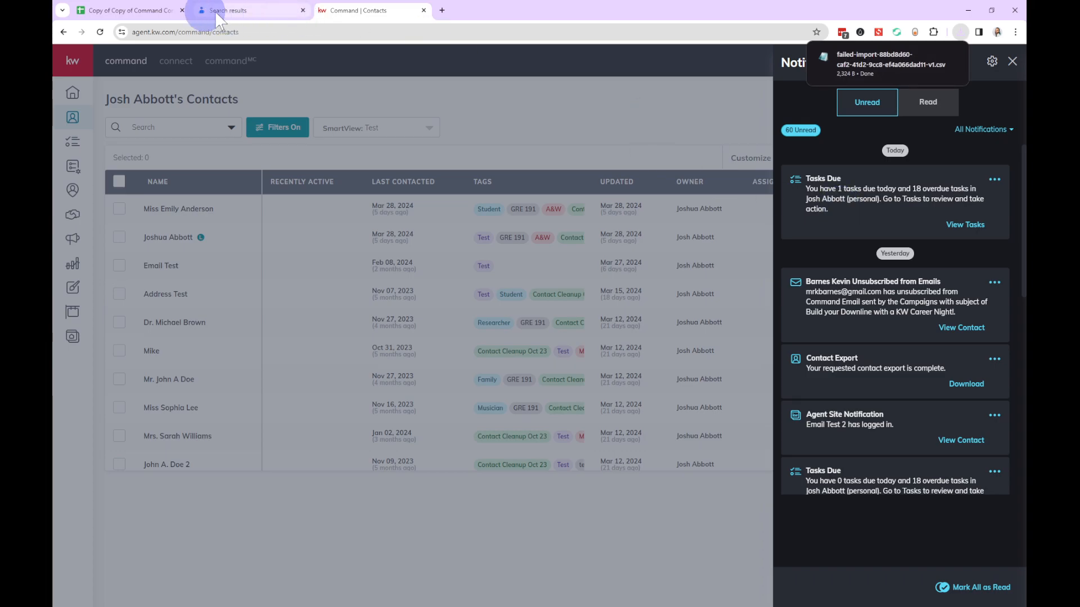
Switch to the contact template in Google Sheets and upload the downloaded failed-import CSV file for import.
click(140, 10)
click(460, 401)
click(89, 68)
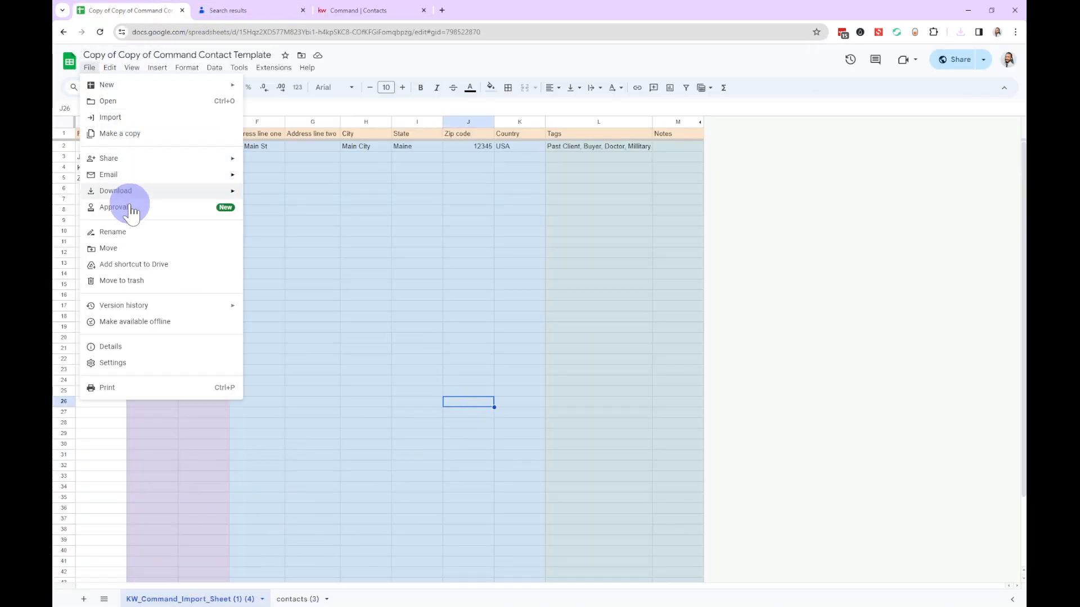
click(139, 117)
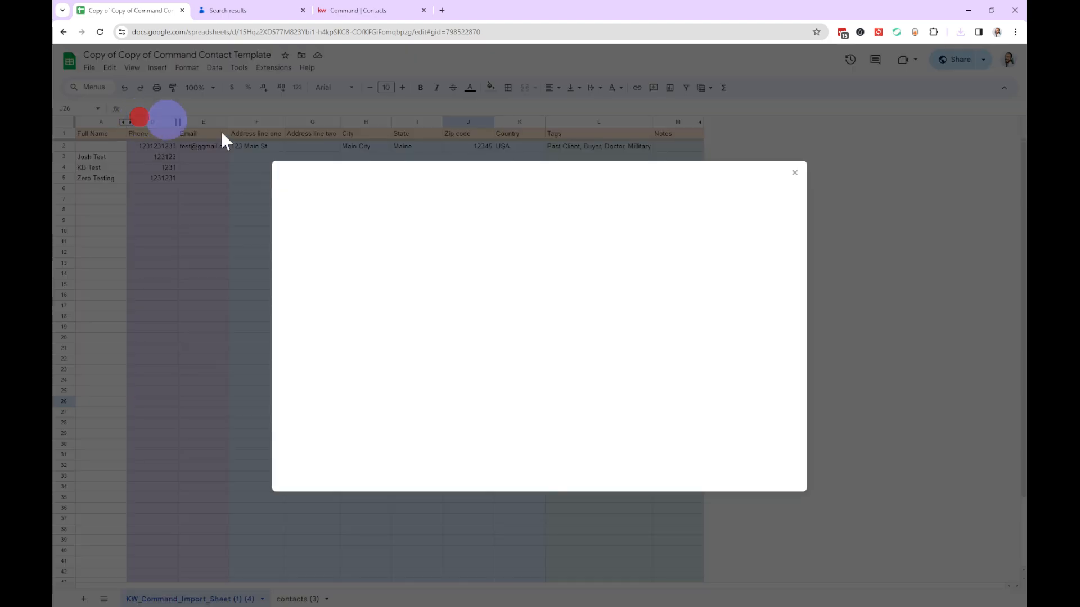
click(453, 212)
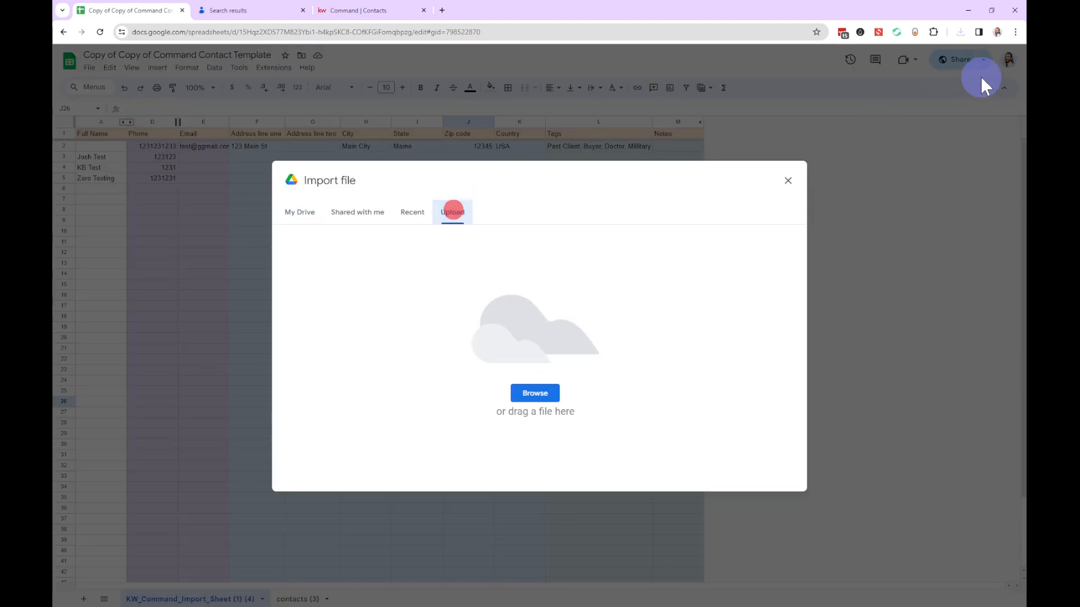
click(960, 32)
click(956, 31)
click(956, 31)
drag(895, 86, 483, 360)
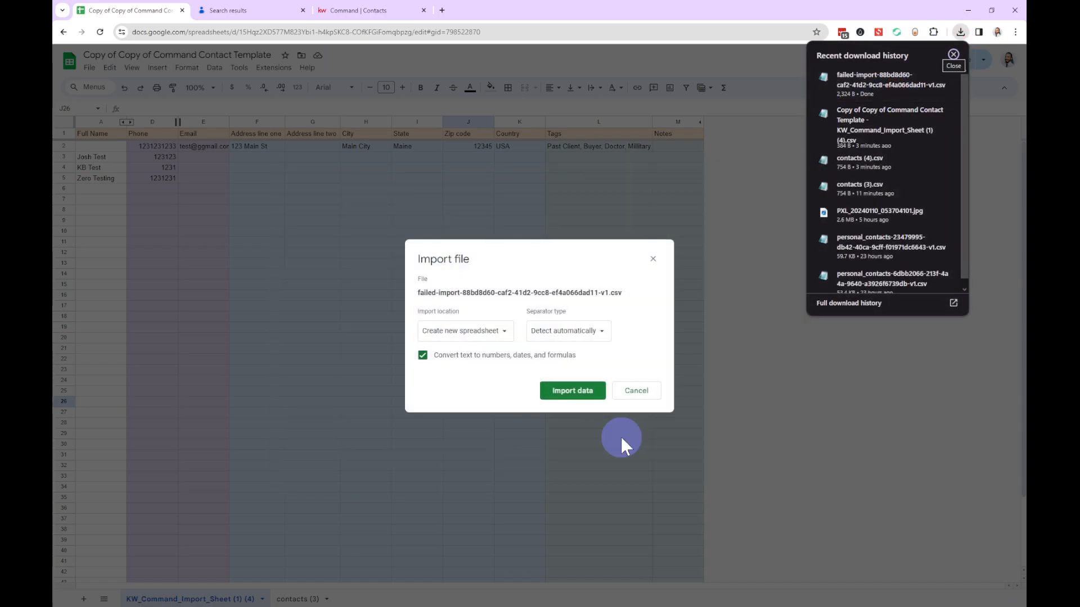
Set the import location to Insert new sheet(s) and import the failed-import data.
click(485, 326)
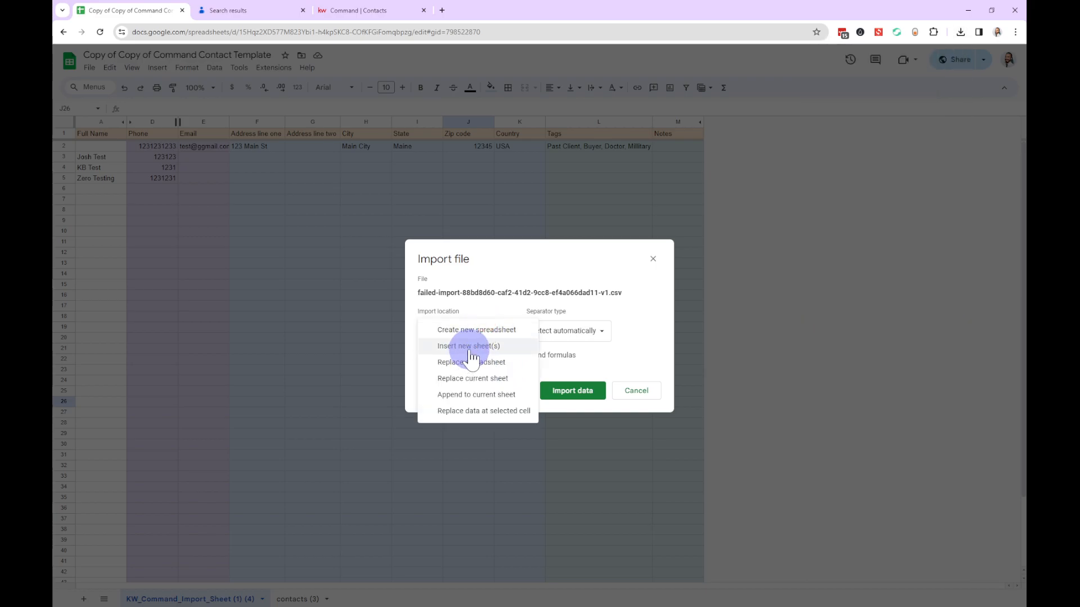
click(472, 348)
click(554, 390)
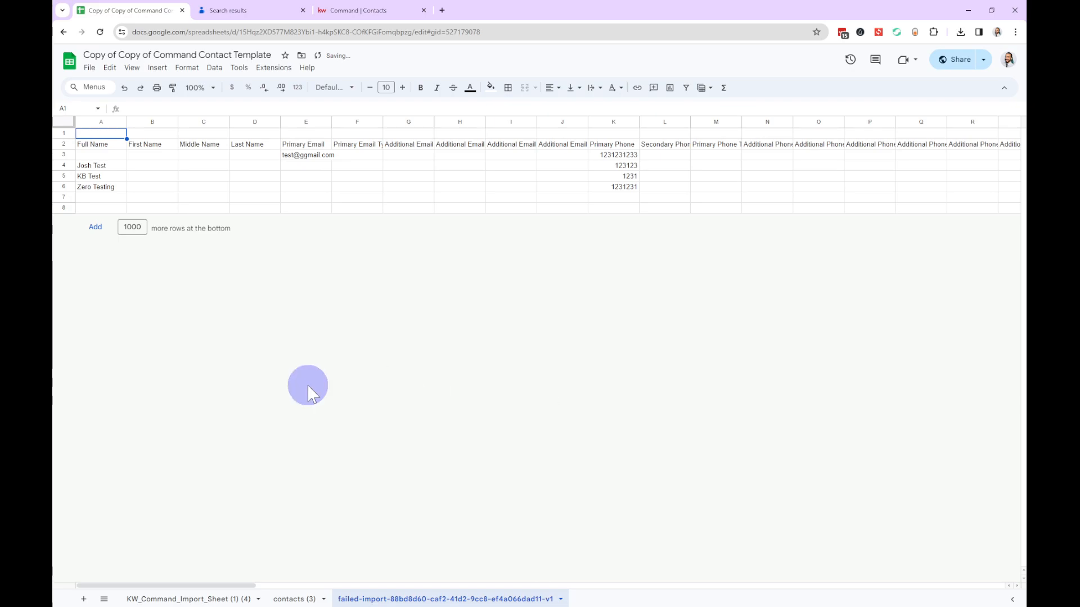
Examine the Validation Error column in the failed-import sheet for the reasons given.
click(157, 584)
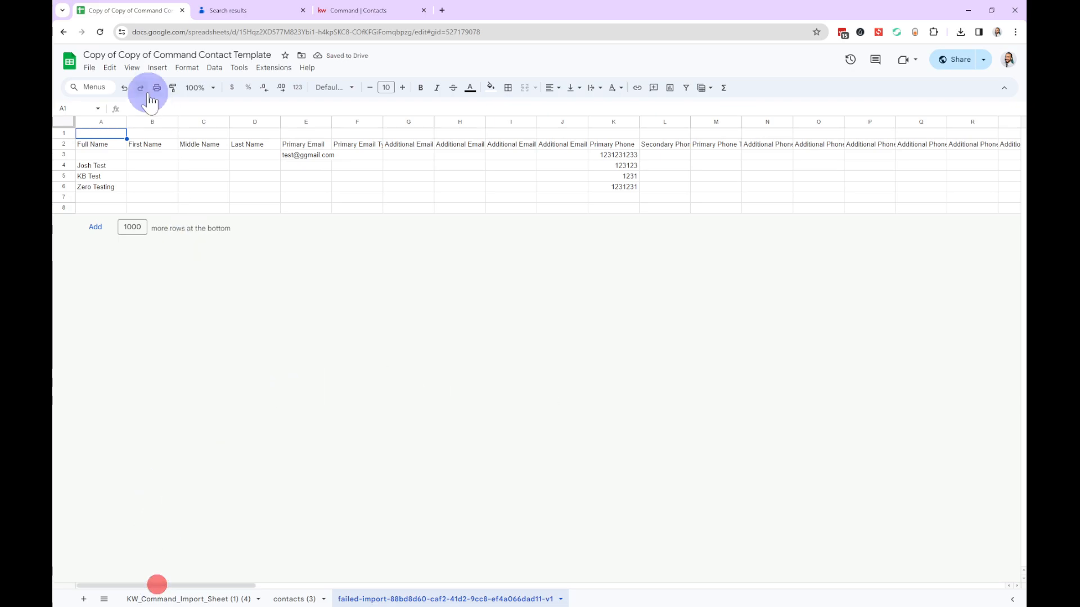
click(113, 116)
drag(172, 586, 1007, 536)
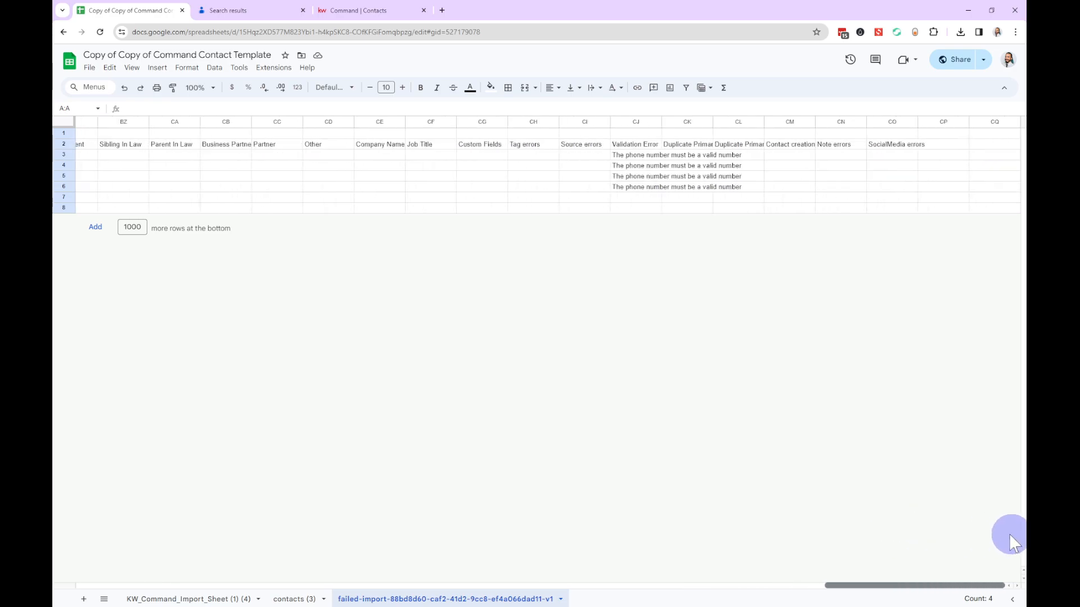
click(632, 122)
click(625, 156)
click(627, 166)
Compare the Primary Phone entries in the failed-import sheet with each row's validation error.
drag(854, 585, 159, 539)
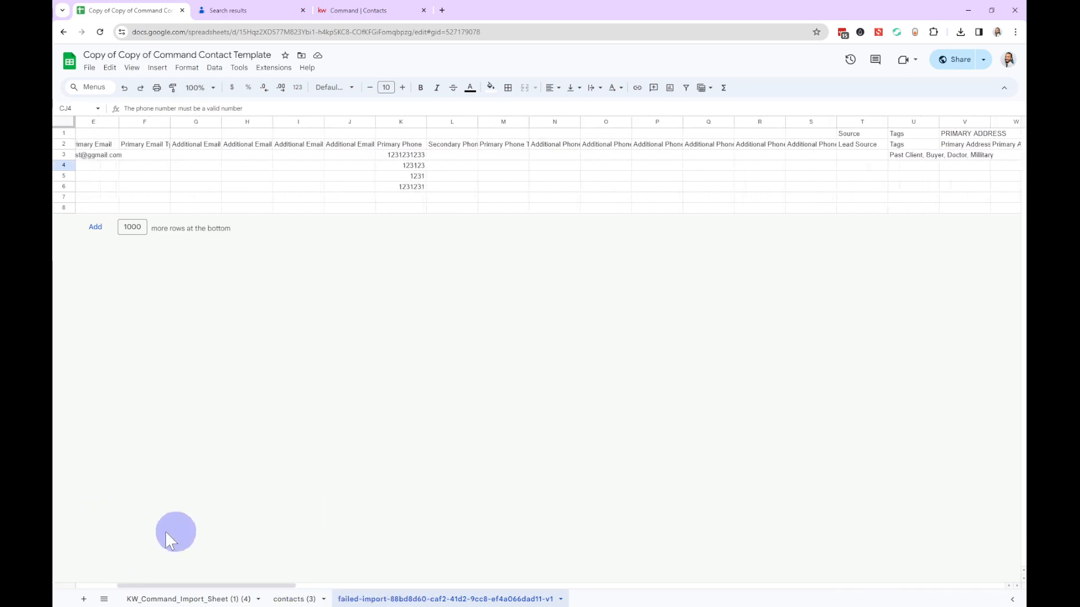
click(408, 178)
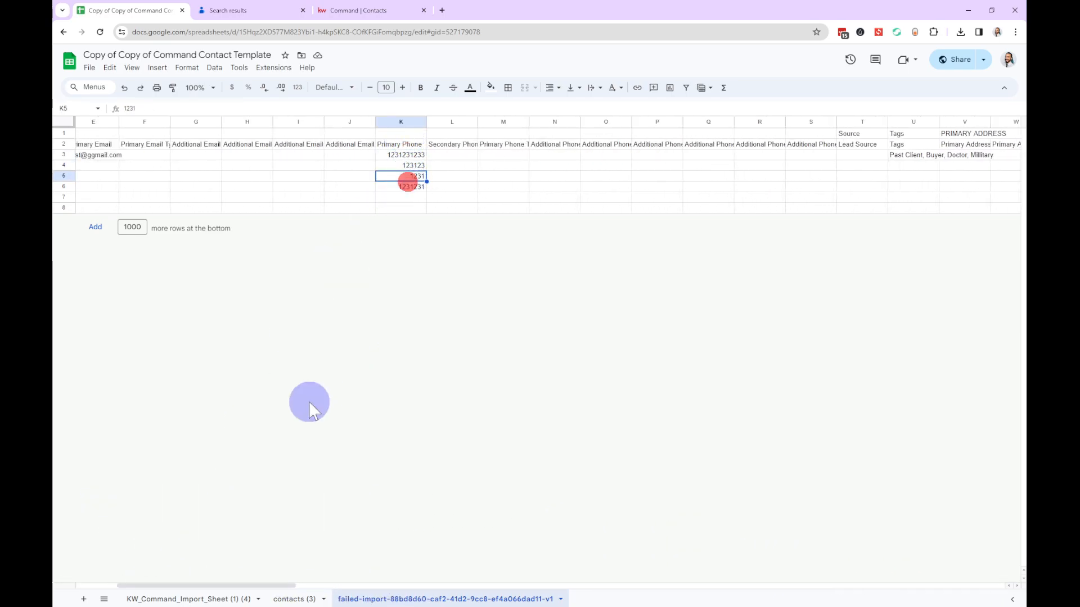
drag(193, 585, 981, 530)
click(622, 154)
click(624, 165)
click(626, 176)
click(641, 187)
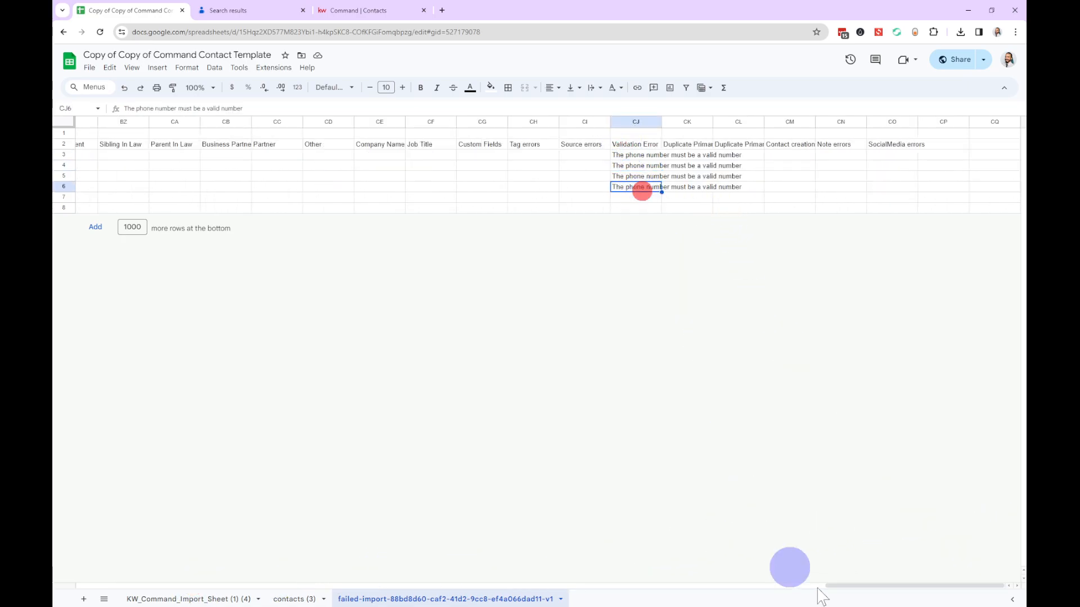
click(453, 357)
Switch back to KW Command and close the notifications to show the contact list.
click(324, 8)
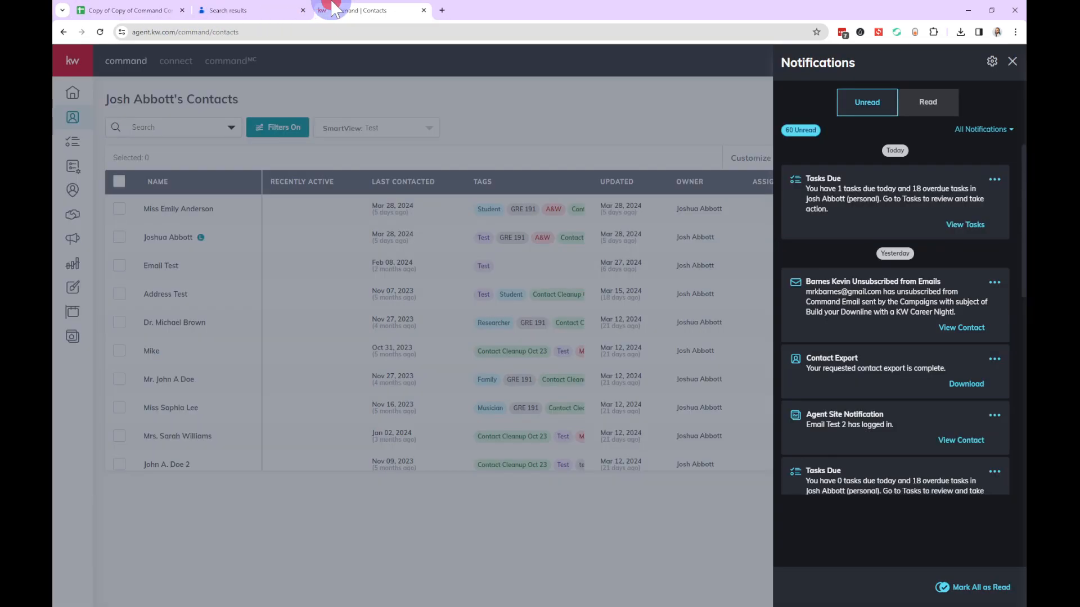
click(649, 118)
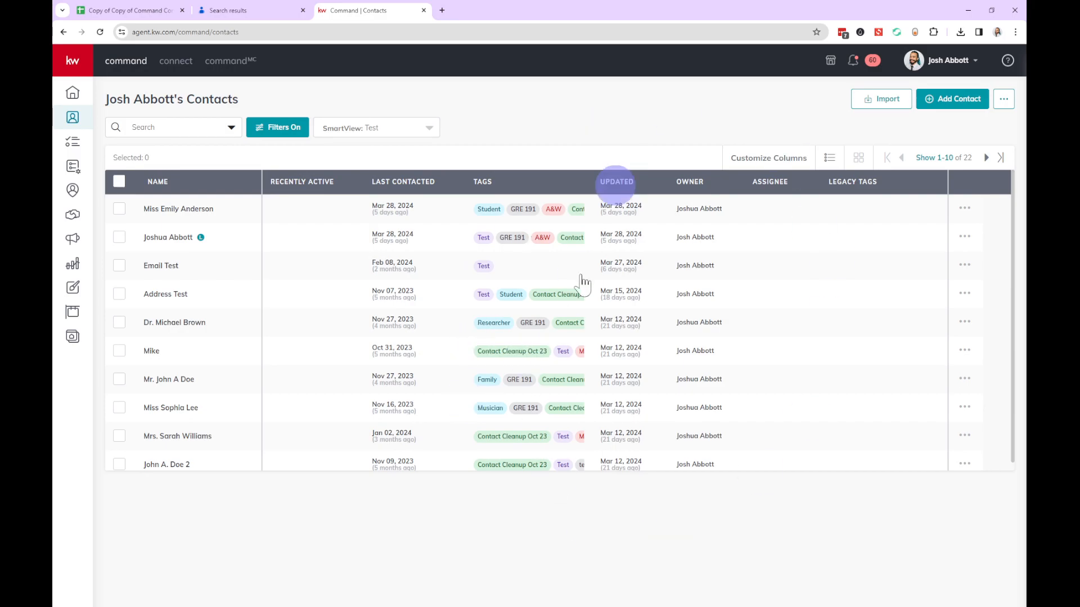
click(435, 541)
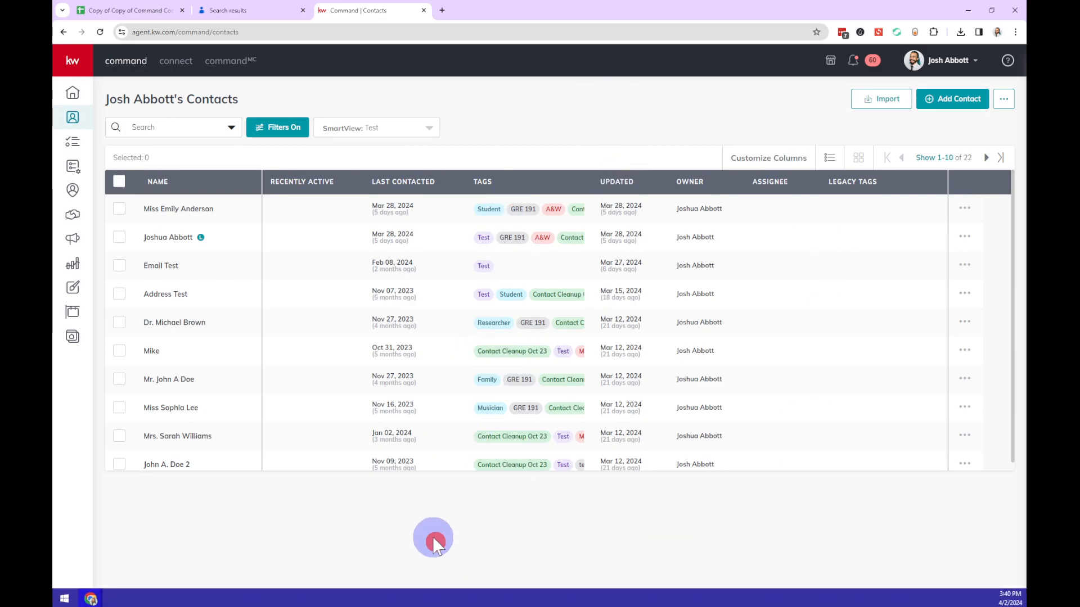